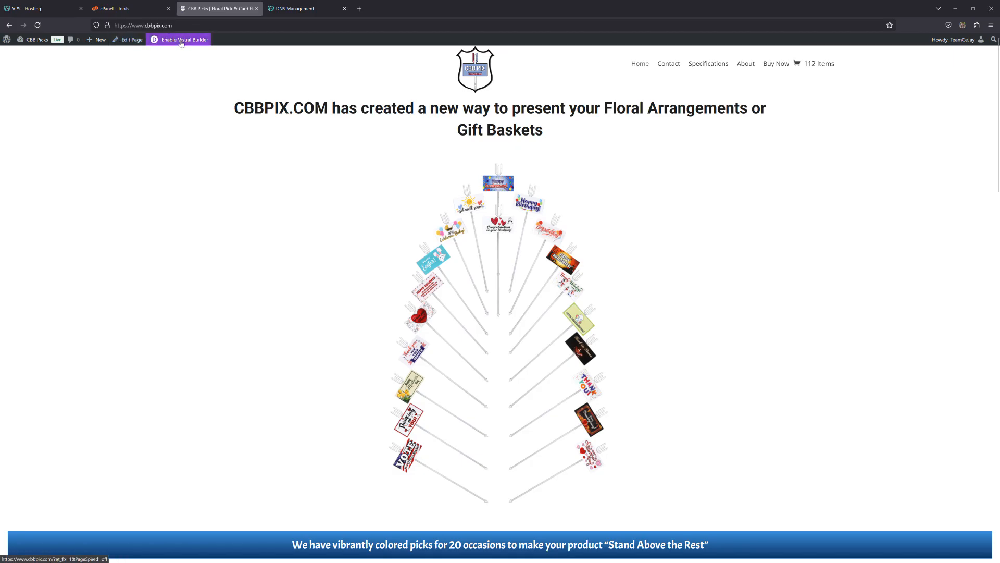
# Open the visual builder full screen and bring up the background image options for the section with the heading and picks graphic.
pyautogui.press('F11')
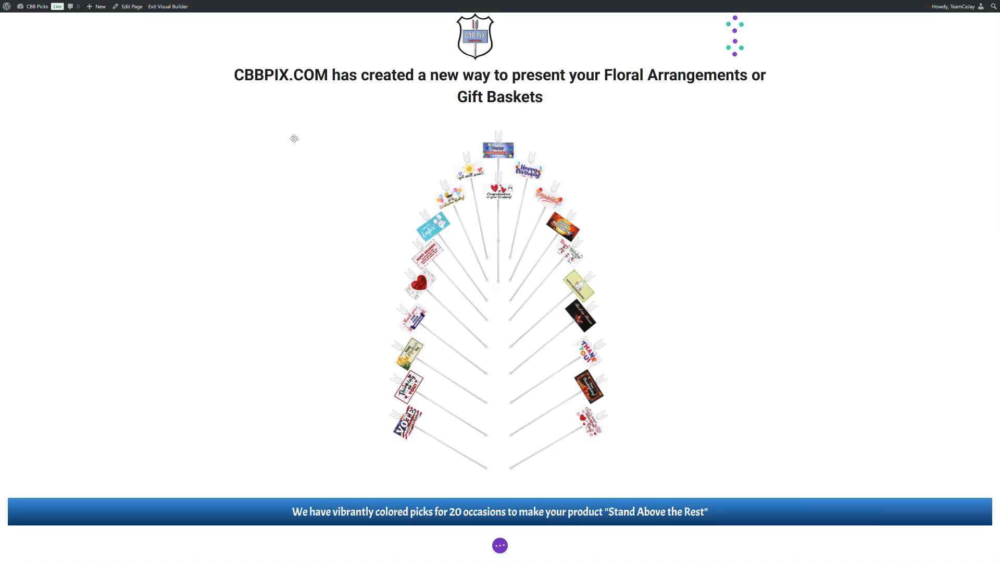
pyautogui.moveTo(87, 29)
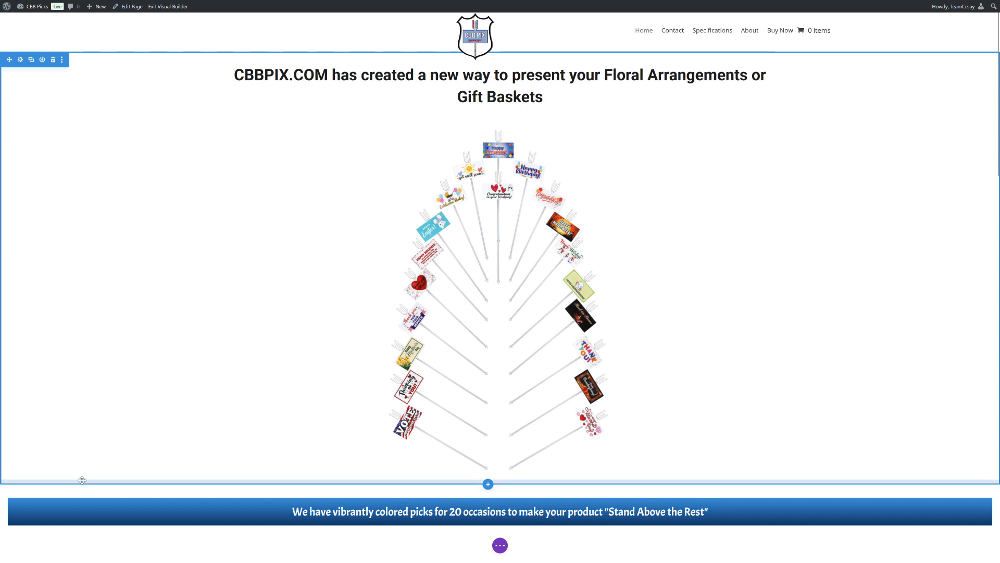
pyautogui.click(21, 60)
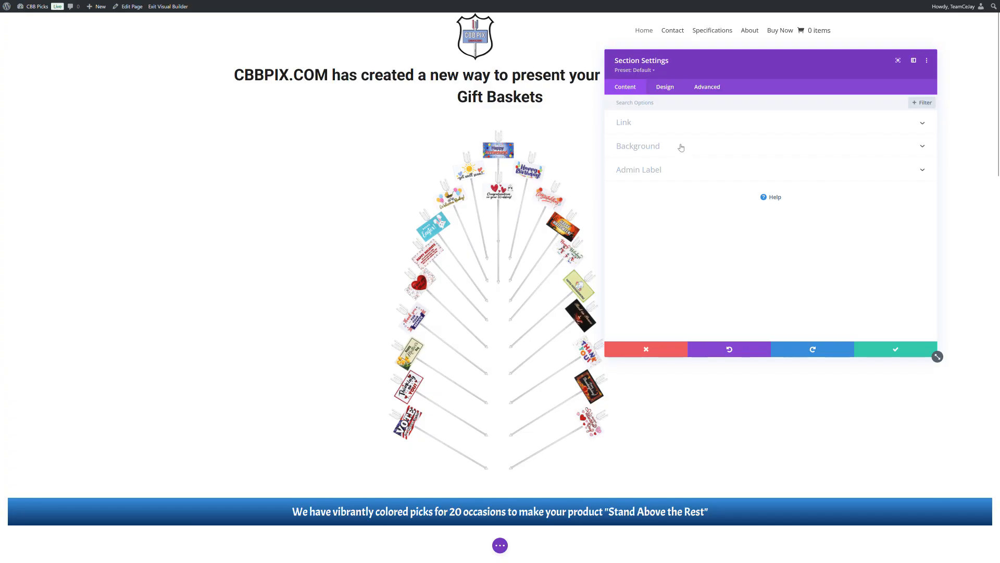
pyautogui.click(680, 147)
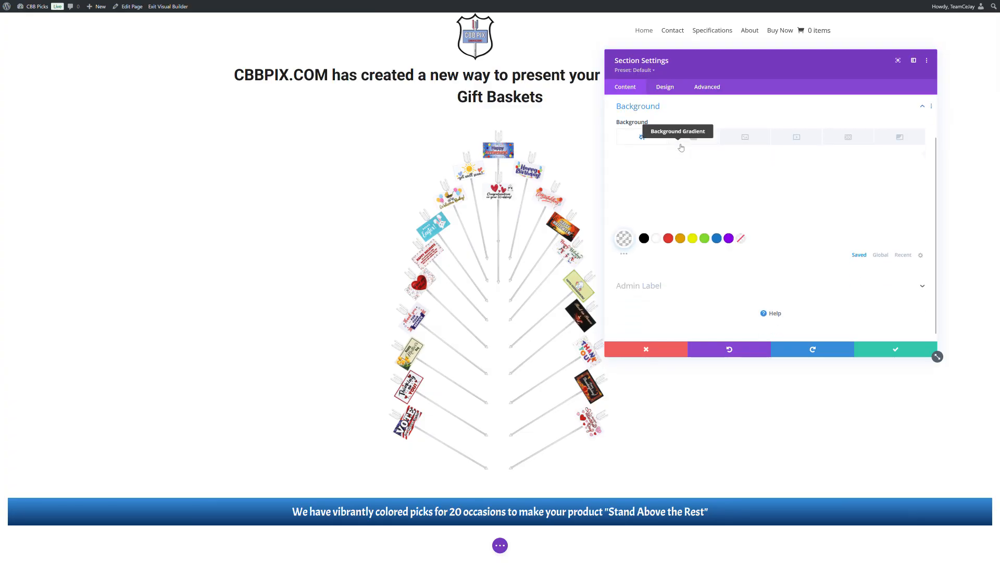
pyautogui.click(750, 141)
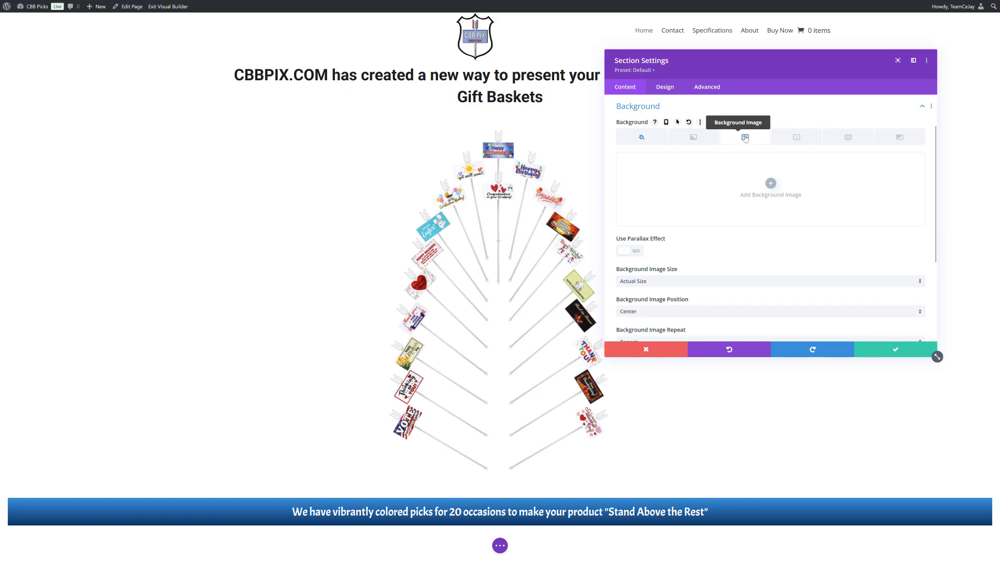
# Upload 01-Just-Because-Bouquet.jpg to the media library and use it as the section's background image.
pyautogui.click(772, 183)
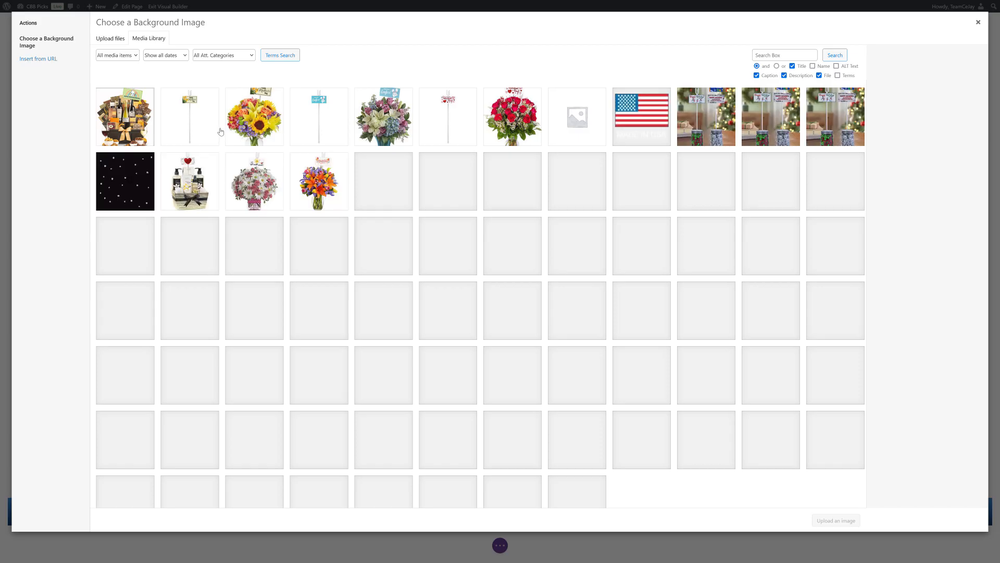
pyautogui.click(110, 38)
pyautogui.click(542, 229)
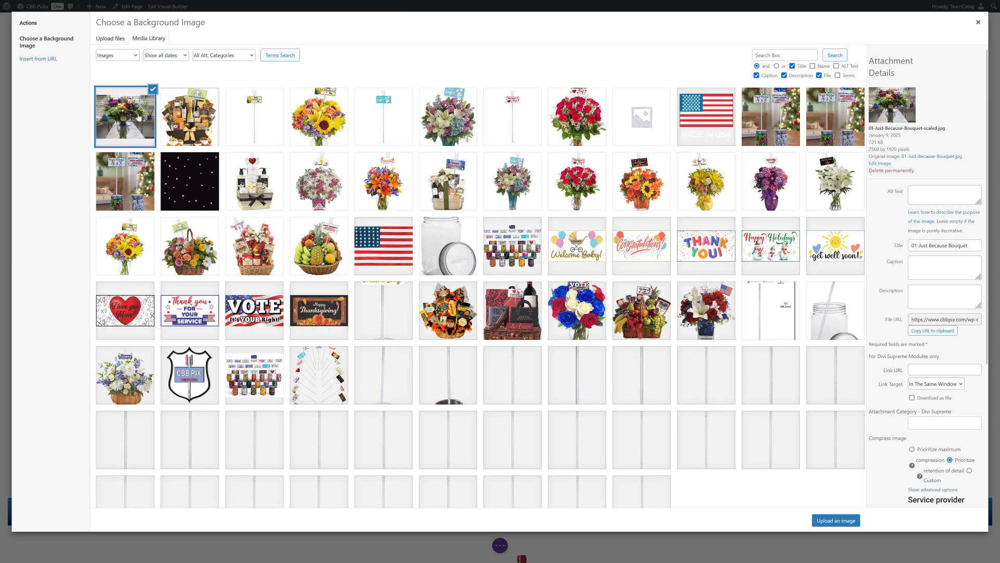
pyautogui.click(847, 522)
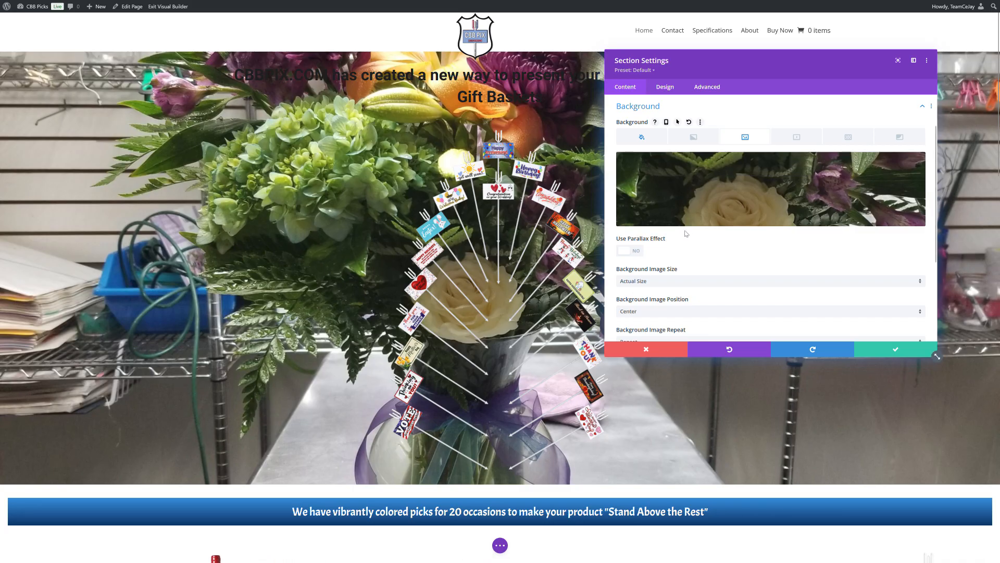
# Try the Fit size for the section's background image and settle on Cover.
pyautogui.scroll(-2, 707, 256)
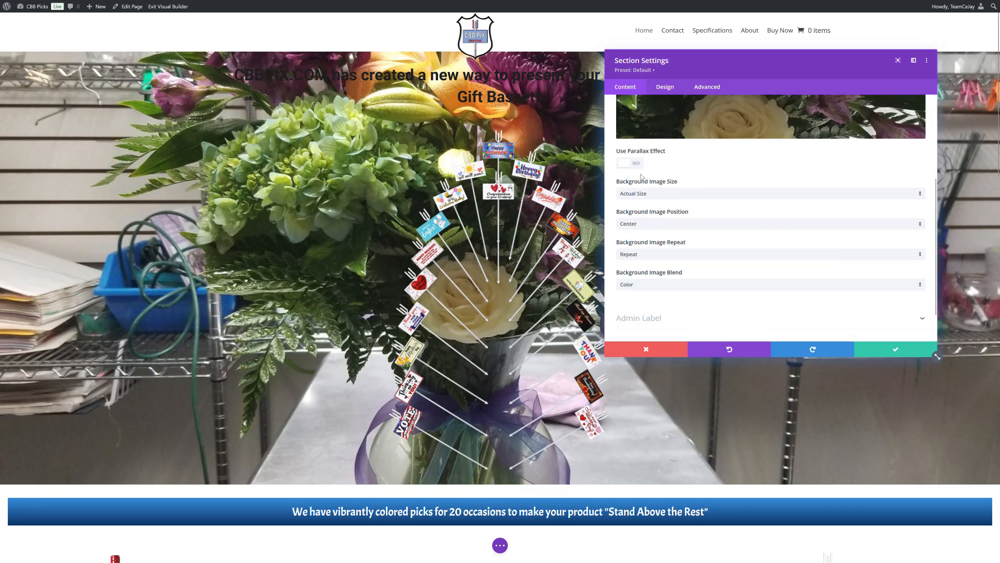
pyautogui.click(644, 193)
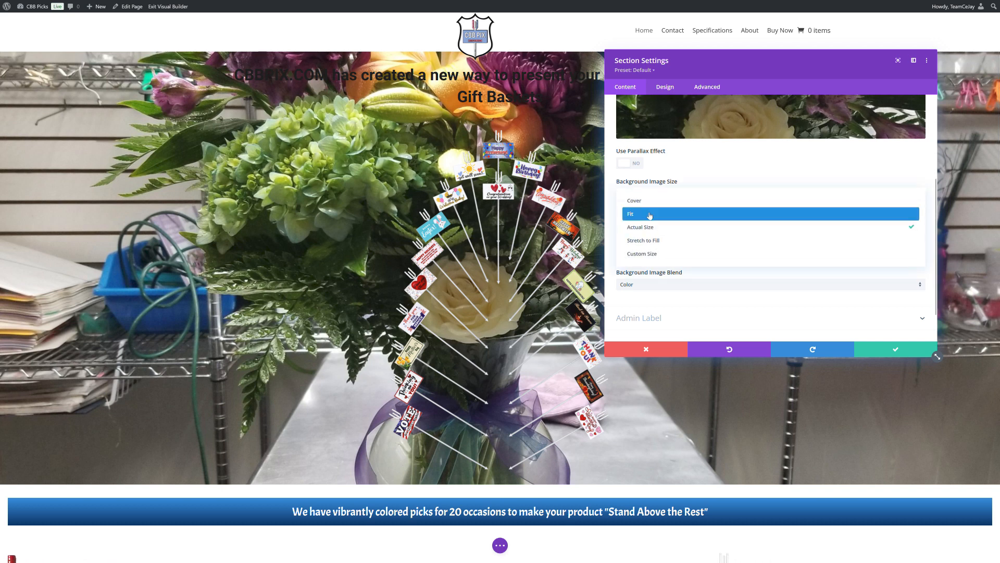
pyautogui.click(648, 214)
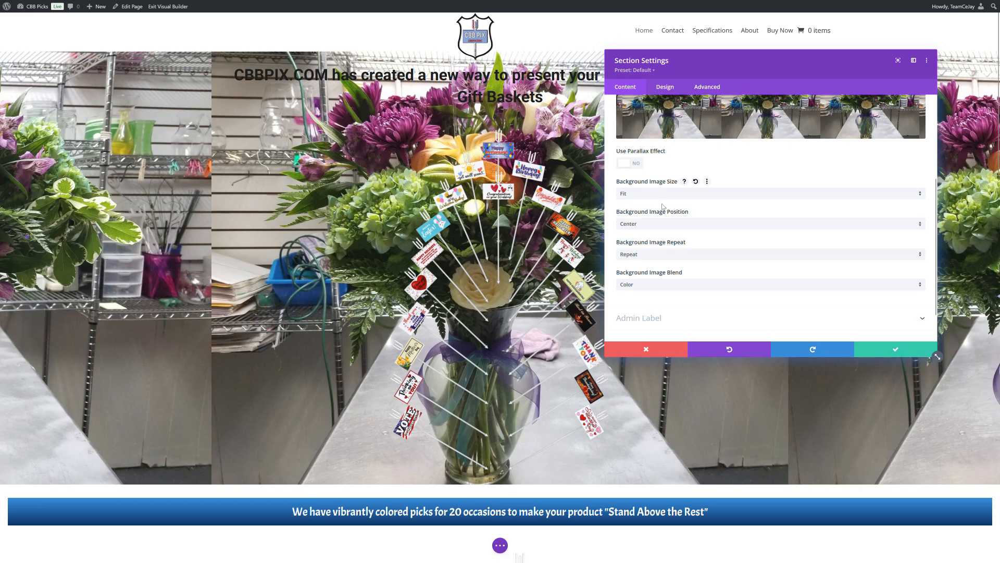
pyautogui.click(659, 194)
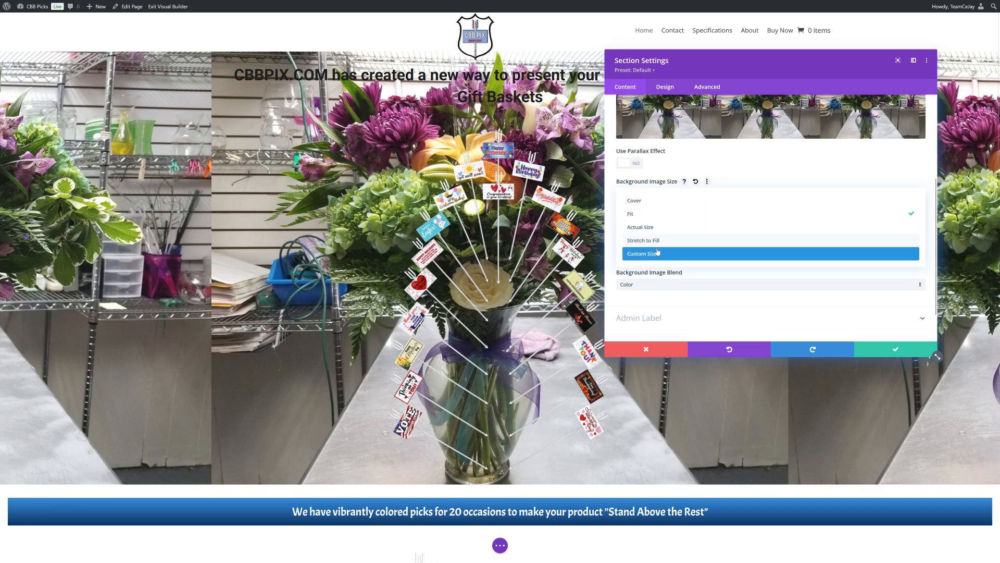
pyautogui.click(665, 200)
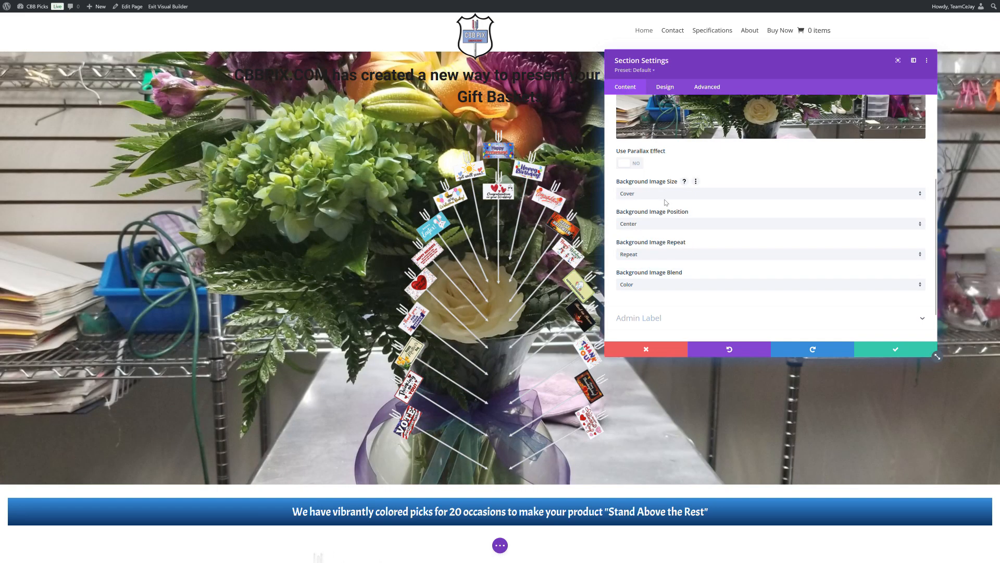
# Position the section's background image at Top Center and set its blend mode to Overlay.
pyautogui.click(648, 225)
pyautogui.click(649, 243)
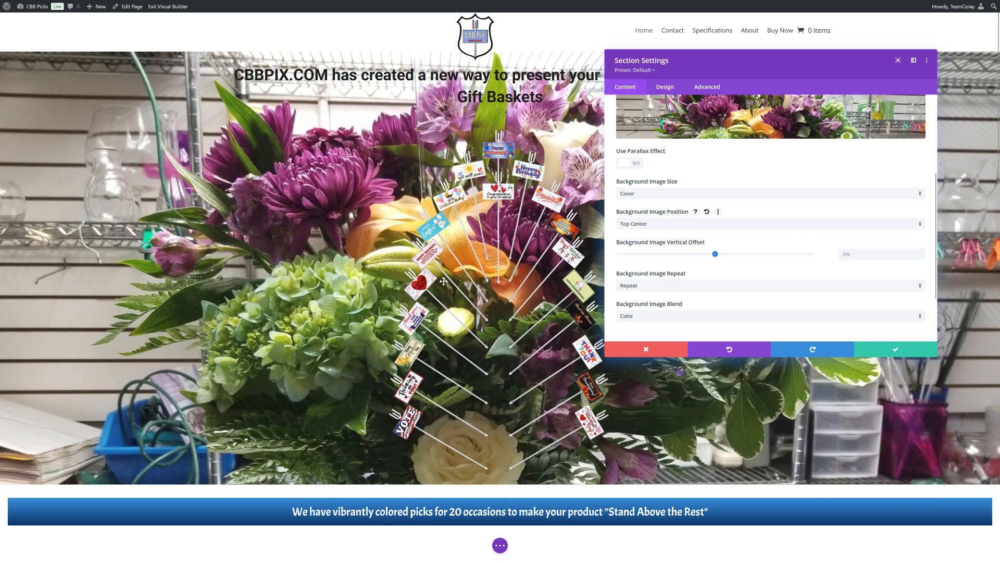
pyautogui.scroll(-2, 673, 292)
pyautogui.click(663, 252)
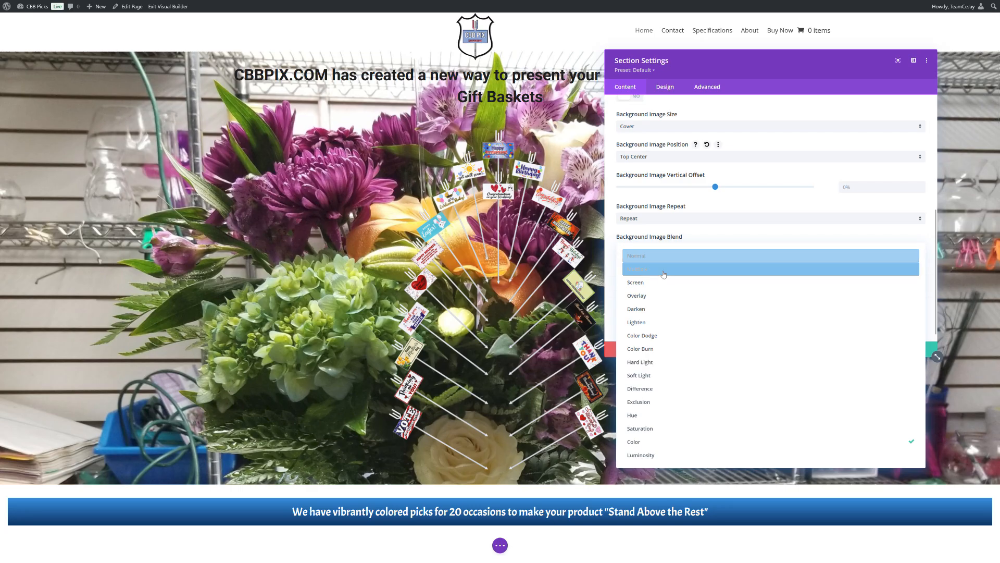
pyautogui.click(665, 295)
# Try a white background color over the section's image, lowering its opacity to about 55%.
pyautogui.scroll(6, 701, 279)
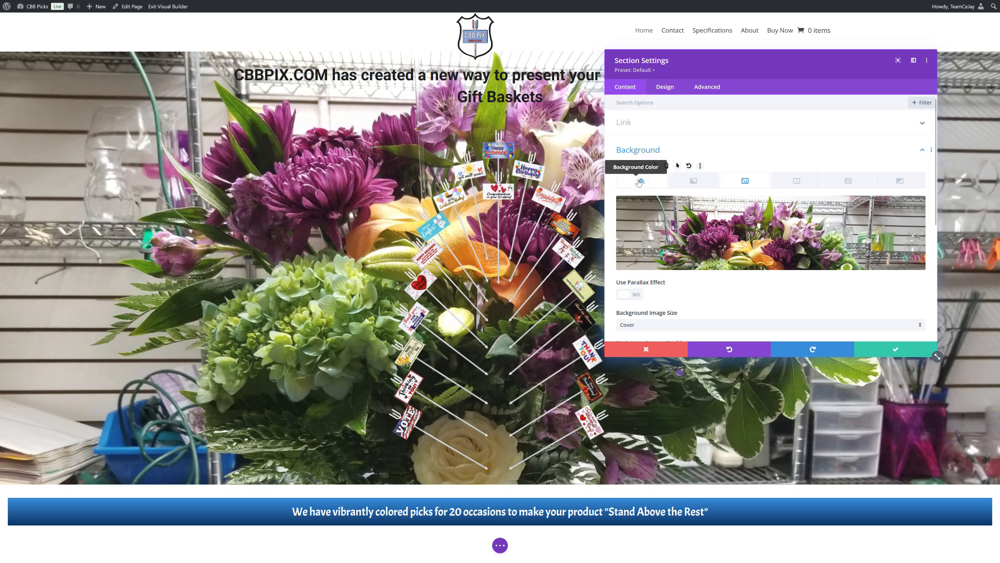
pyautogui.click(640, 181)
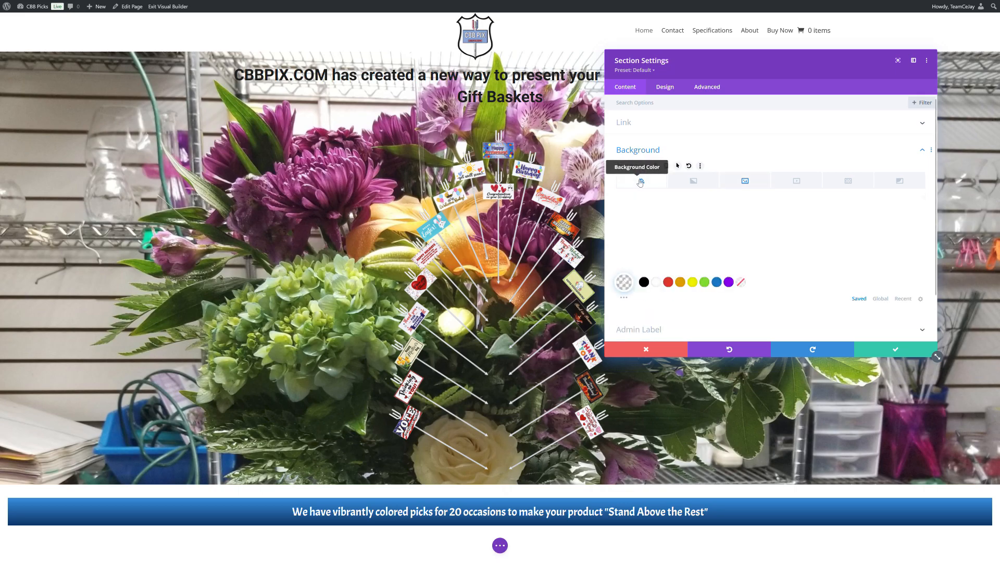
pyautogui.click(660, 282)
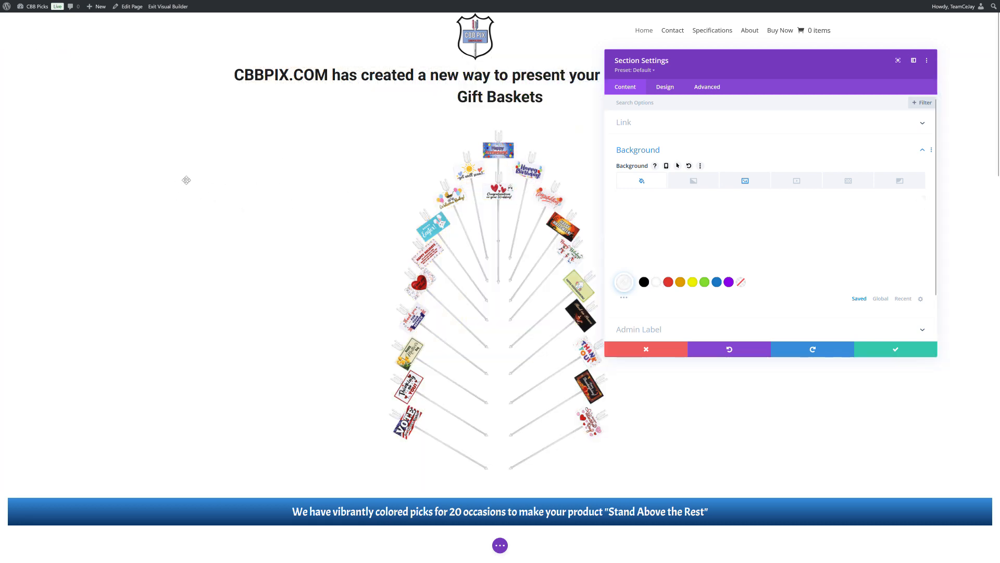
pyautogui.click(845, 225)
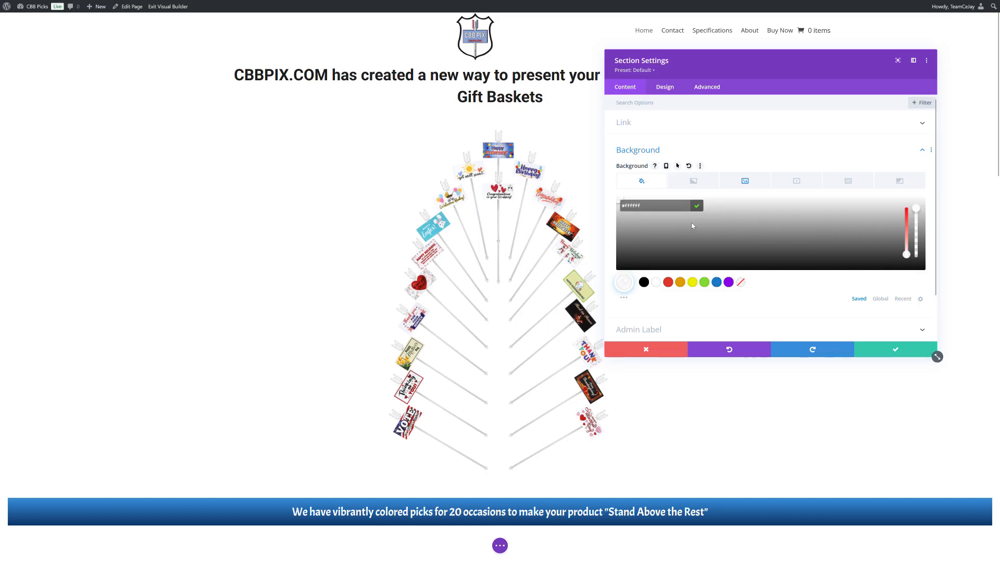
pyautogui.moveTo(917, 216)
pyautogui.mouseDown()
pyautogui.moveTo(916, 254)
pyautogui.moveTo(916, 236)
pyautogui.mouseUp()
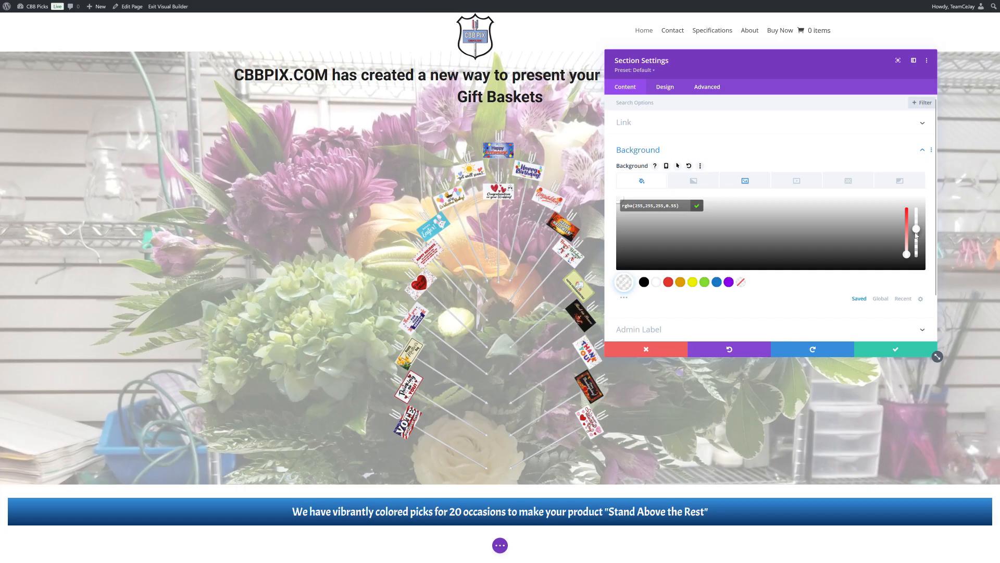
pyautogui.moveTo(917, 238); pyautogui.dragTo(891, 238)
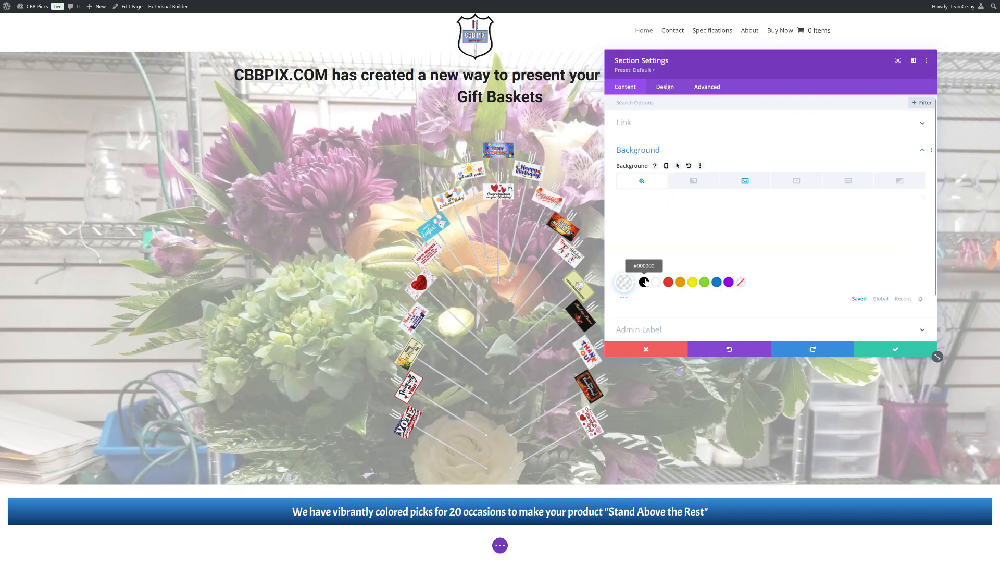
# Set the section's background color to black with the opacity lowered to 0.44.
pyautogui.click(644, 282)
pyautogui.moveTo(916, 219); pyautogui.dragTo(913, 241)
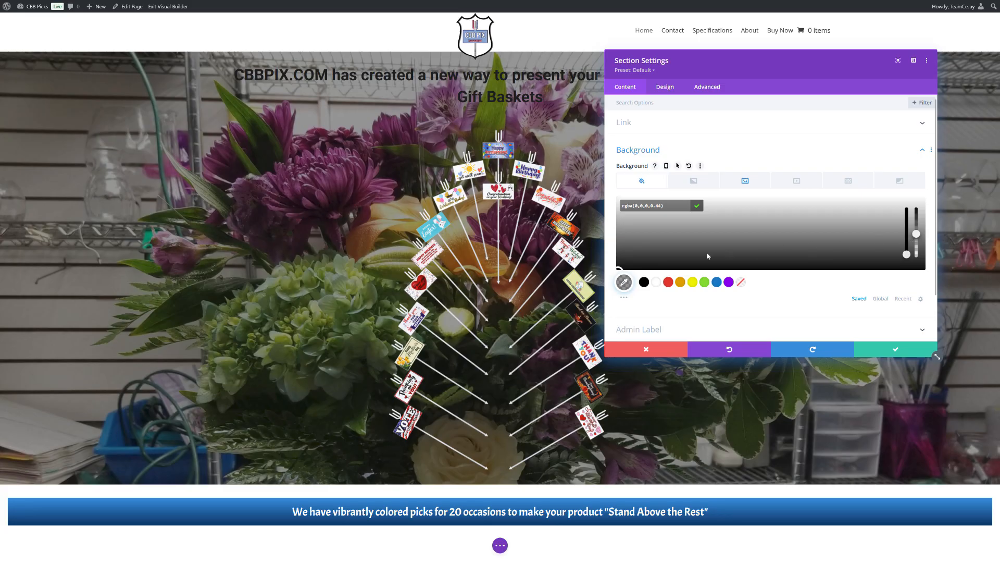
pyautogui.click(699, 209)
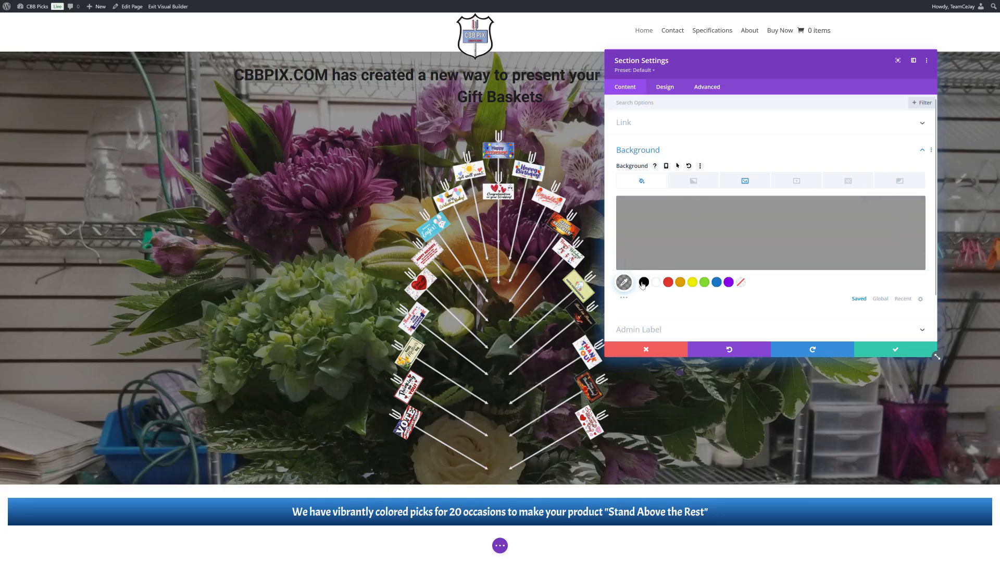
# Try a background gradient on the section and remove it.
pyautogui.click(695, 181)
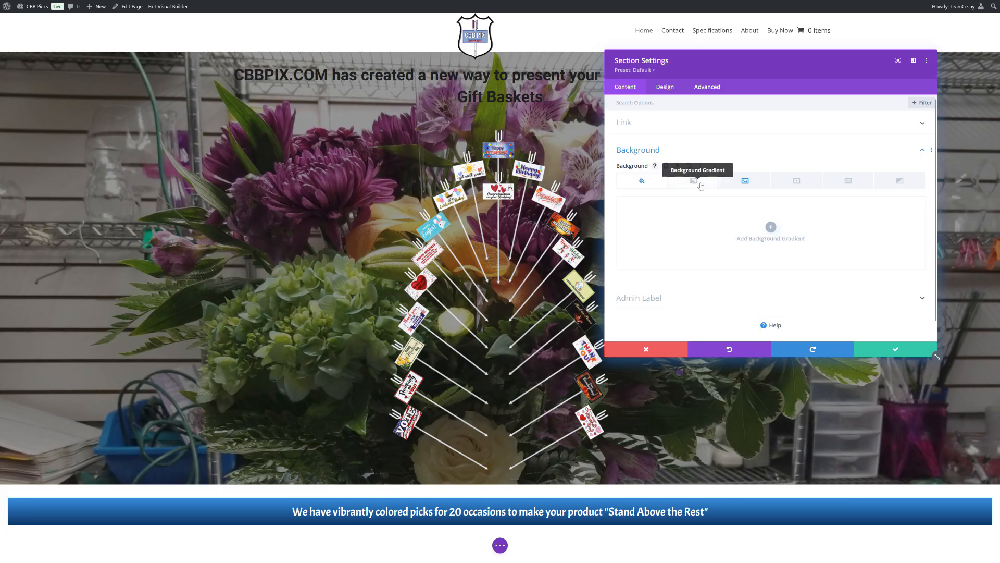
pyautogui.click(700, 220)
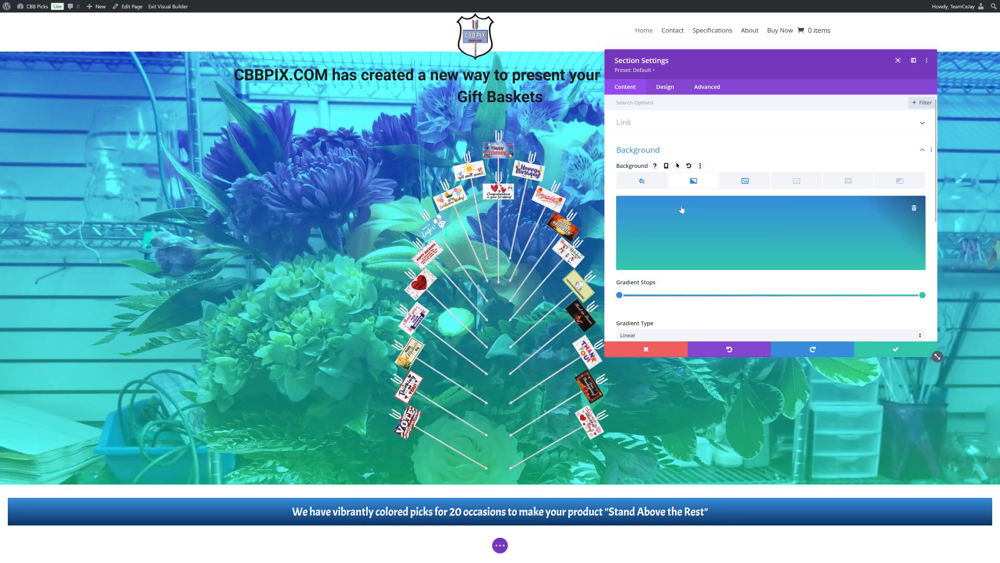
pyautogui.click(915, 209)
# Try a background mask on the section, switching its shape from Layer Blob to Corner Blob.
pyautogui.click(848, 181)
pyautogui.click(902, 183)
pyautogui.scroll(-1, 771, 230)
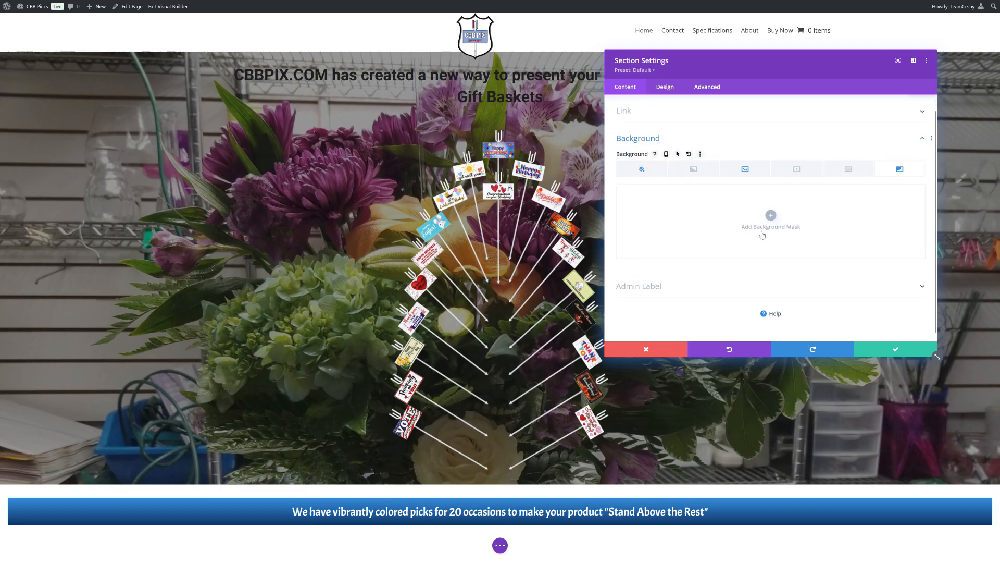
pyautogui.click(771, 212)
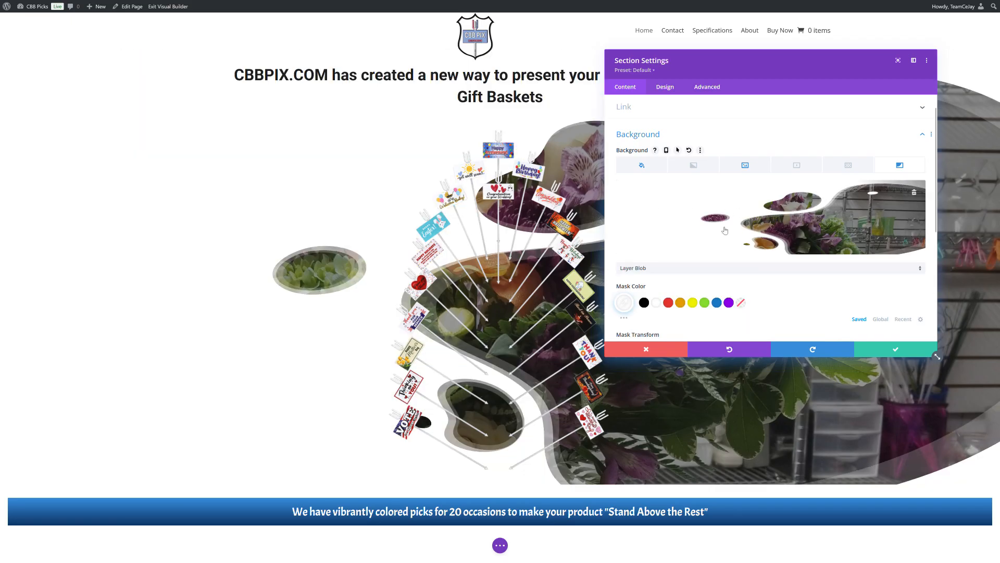
pyautogui.scroll(-3, 675, 256)
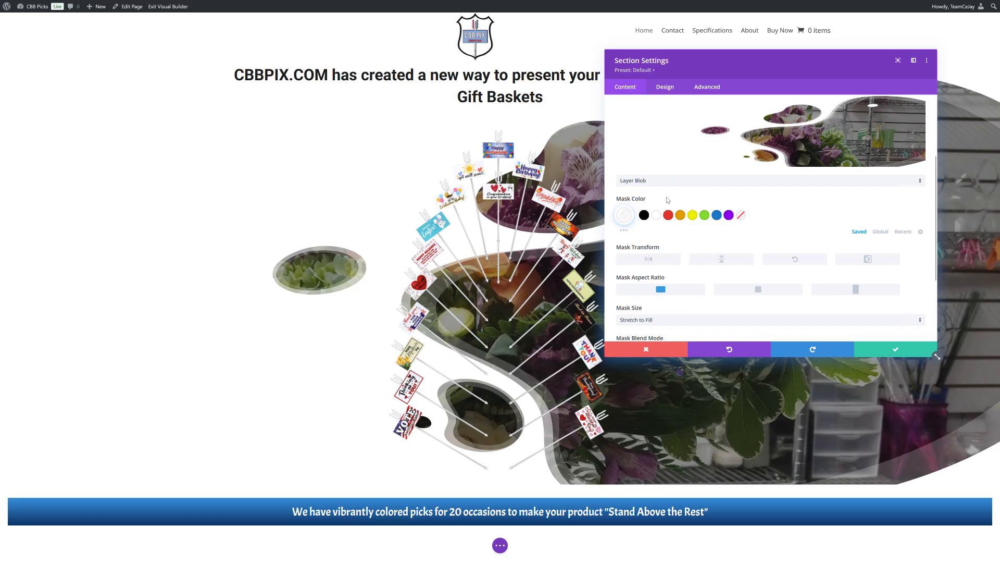
pyautogui.click(669, 182)
pyautogui.click(678, 225)
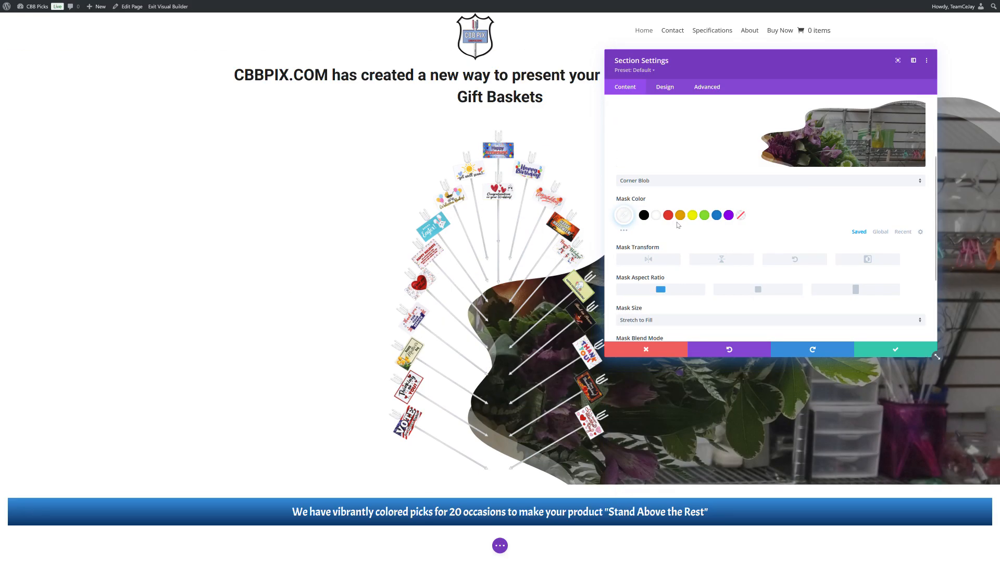
# Change the background mask to Diagonal Bars 2 and reduce its white mask color to 0.43 opacity.
pyautogui.click(709, 182)
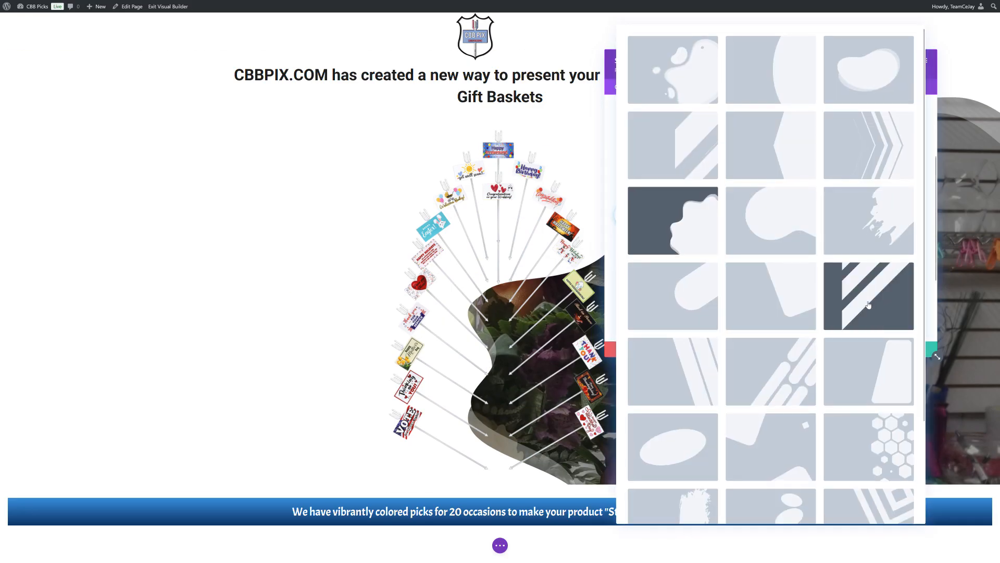
pyautogui.click(868, 295)
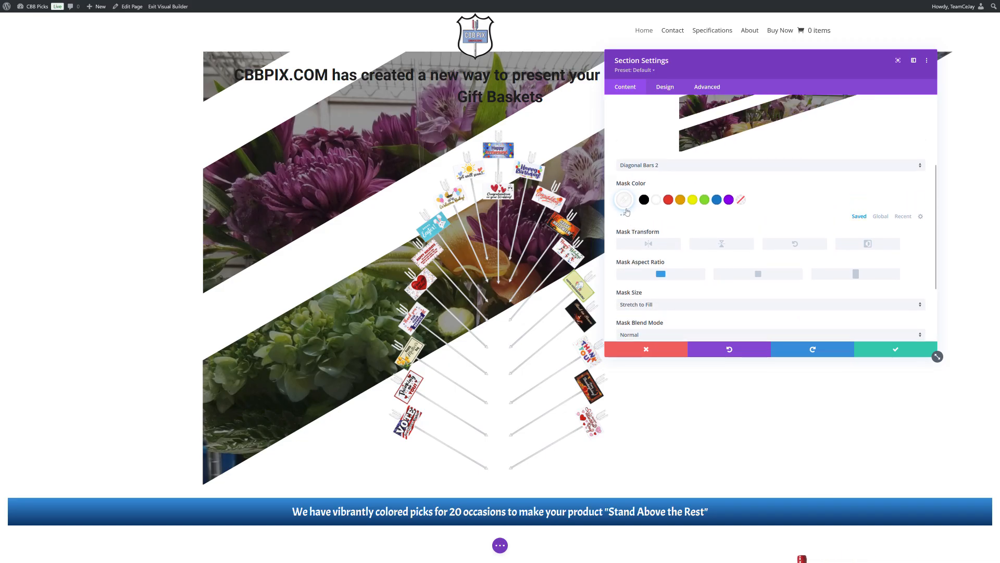
pyautogui.click(629, 217)
pyautogui.moveTo(916, 219); pyautogui.dragTo(911, 252)
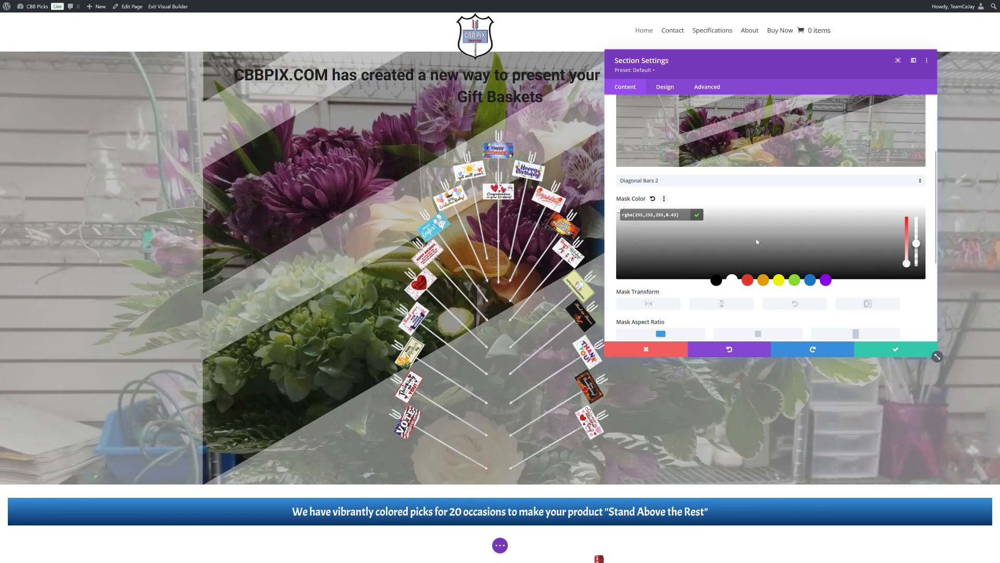
pyautogui.scroll(2, 781, 250)
pyautogui.click(697, 258)
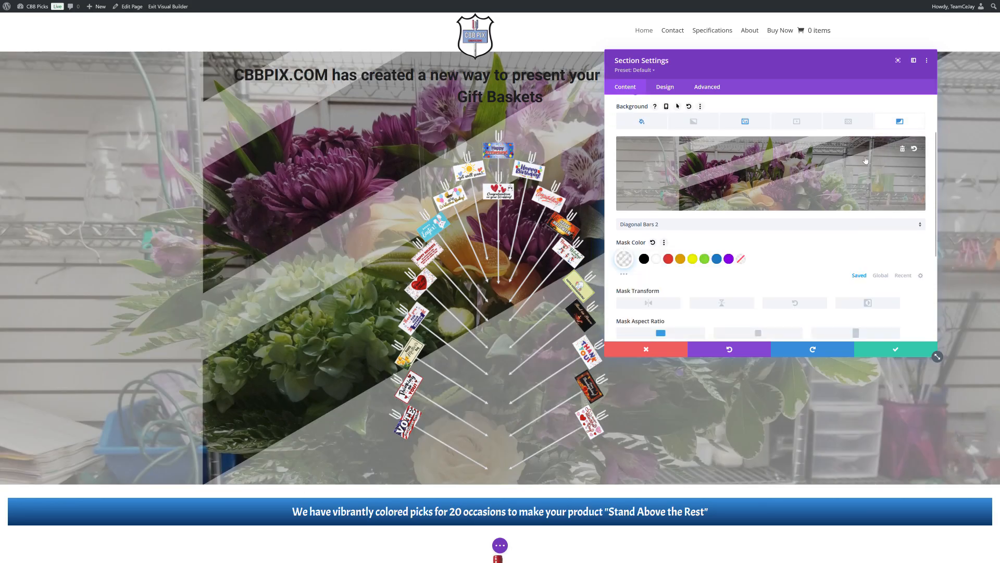
# Remove the background mask from the section and save the section settings.
pyautogui.click(905, 148)
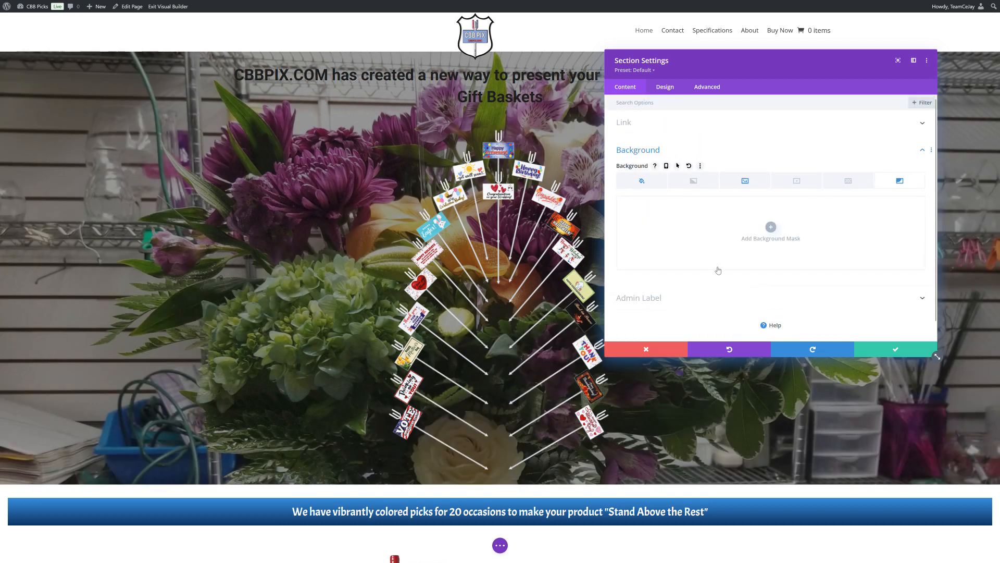
pyautogui.click(867, 350)
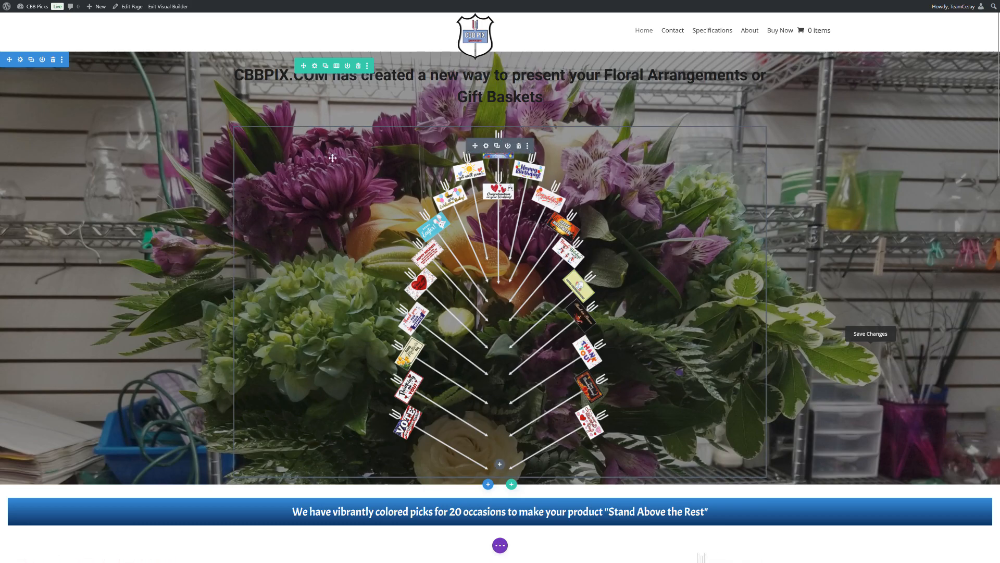
# Give the picks image module a white background color at 0.83 opacity.
pyautogui.click(486, 146)
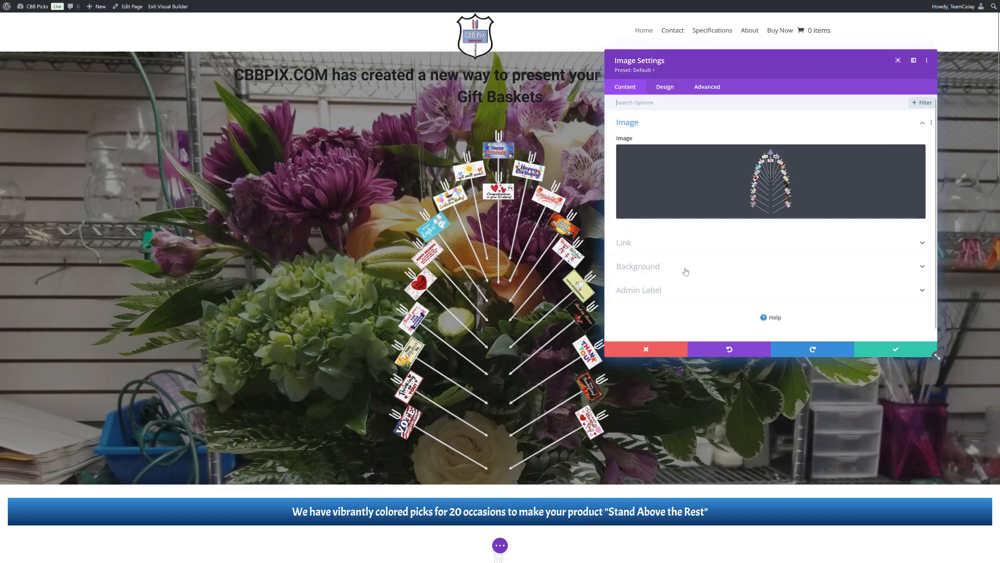
pyautogui.click(662, 268)
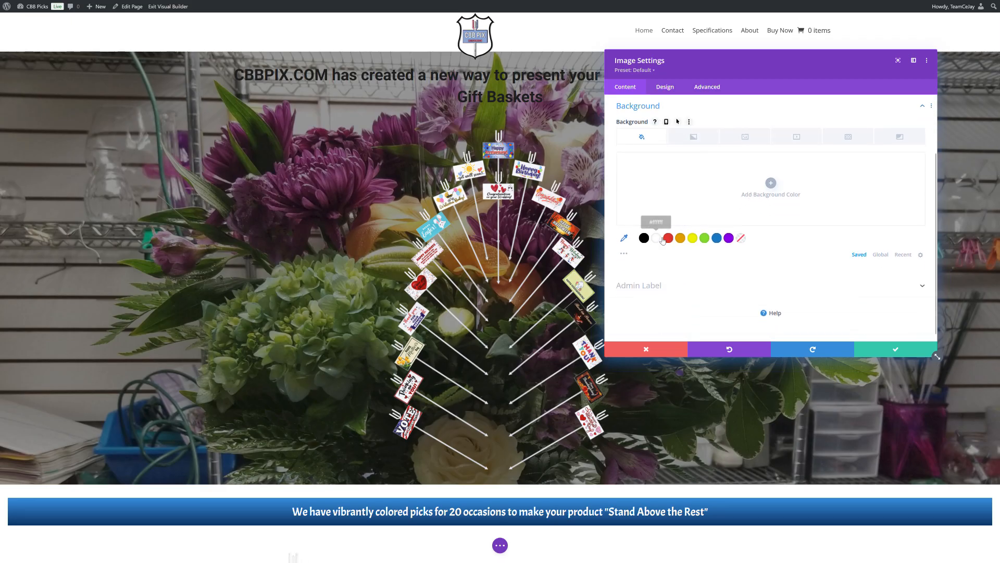
pyautogui.click(663, 239)
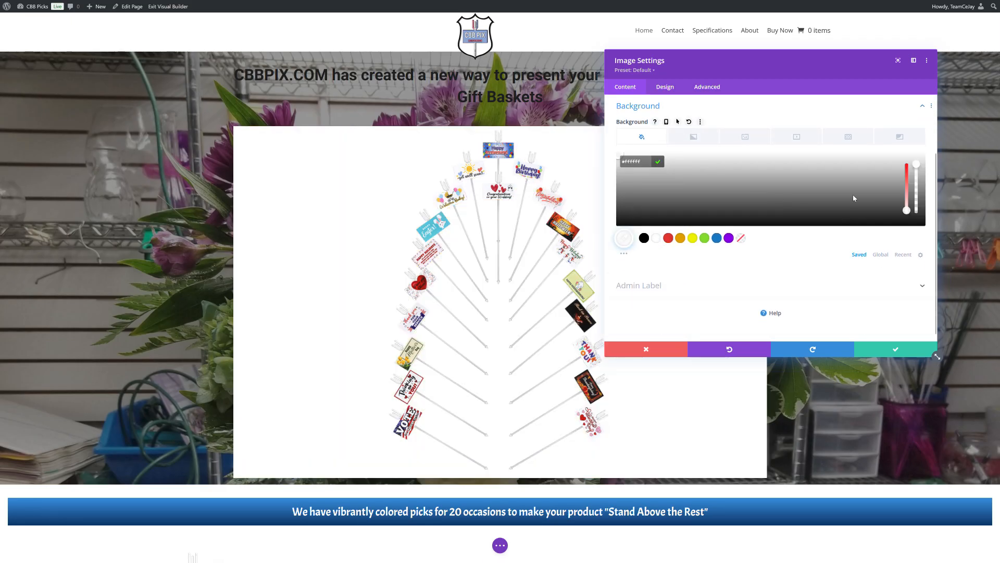
pyautogui.moveTo(916, 164); pyautogui.dragTo(916, 179)
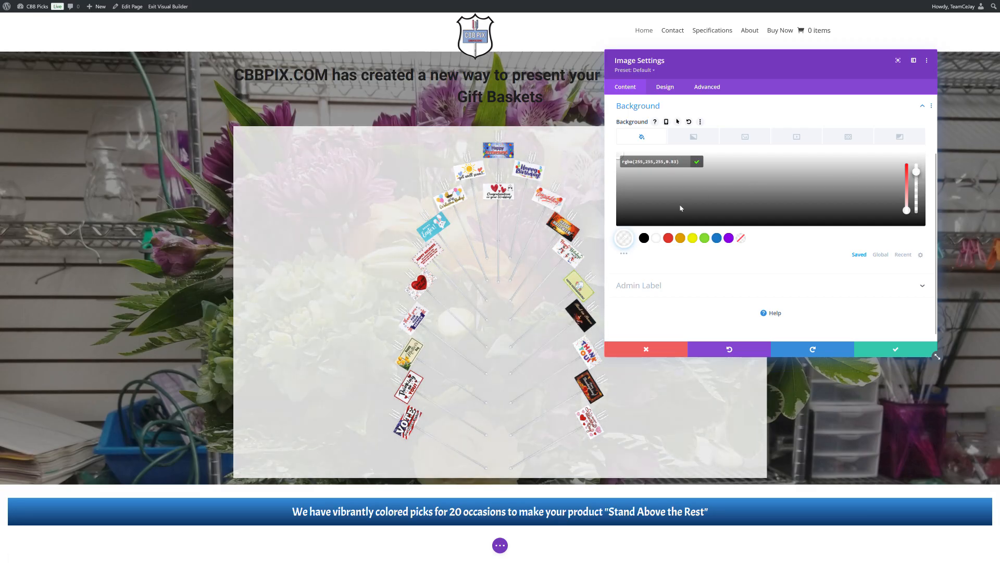
# Change the image module's background to semi-transparent black and save the image settings.
pyautogui.click(644, 238)
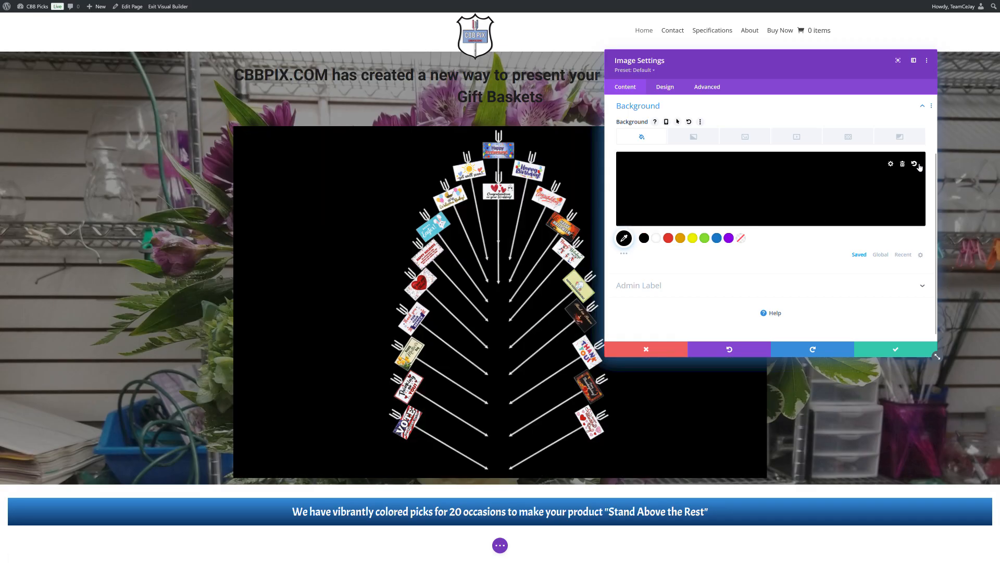
pyautogui.moveTo(917, 171); pyautogui.dragTo(916, 192)
pyautogui.click(900, 353)
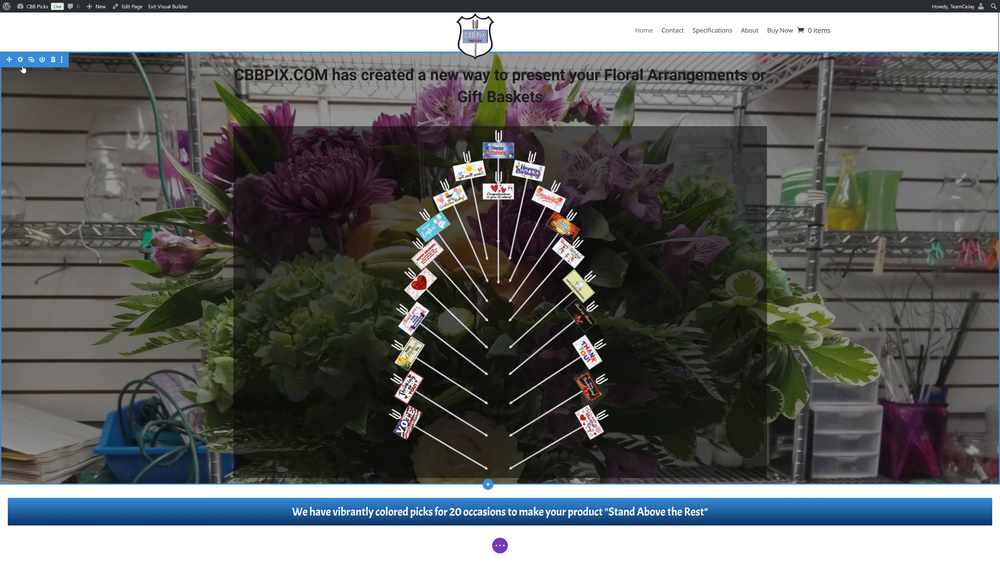
# Try shifting the section's background image with the vertical offset and clear the offset again.
pyautogui.click(21, 60)
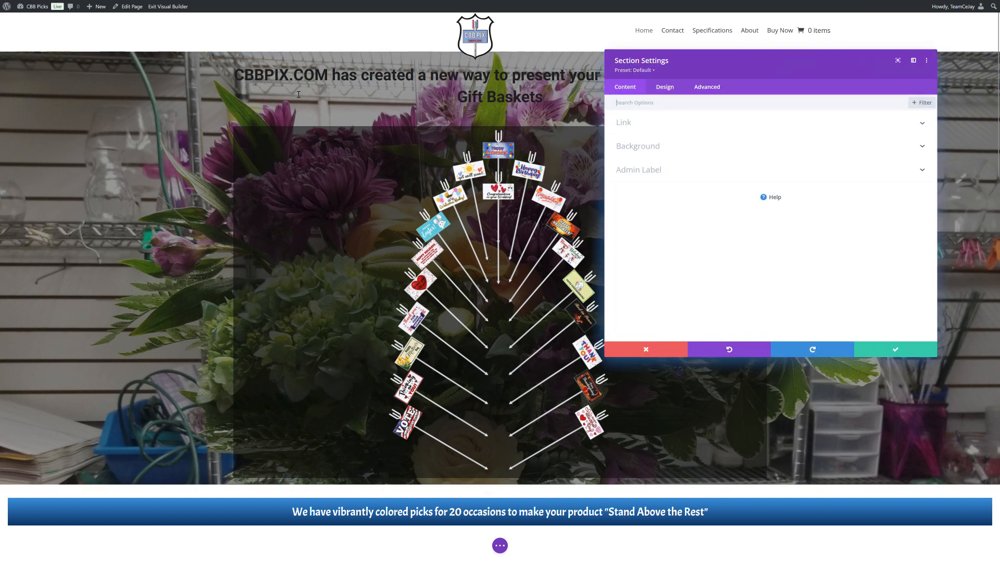
pyautogui.click(657, 148)
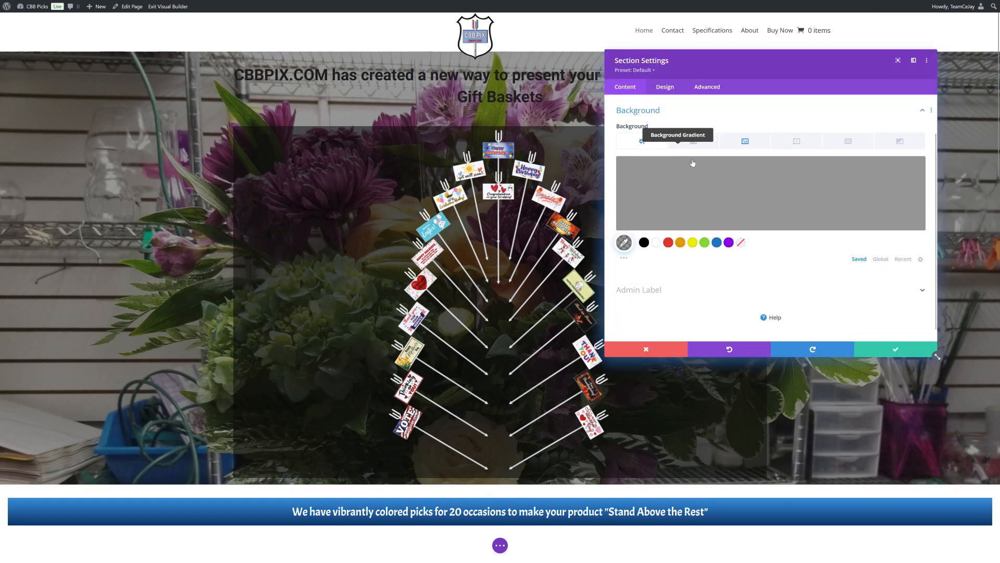
pyautogui.click(747, 138)
pyautogui.scroll(-5, 764, 246)
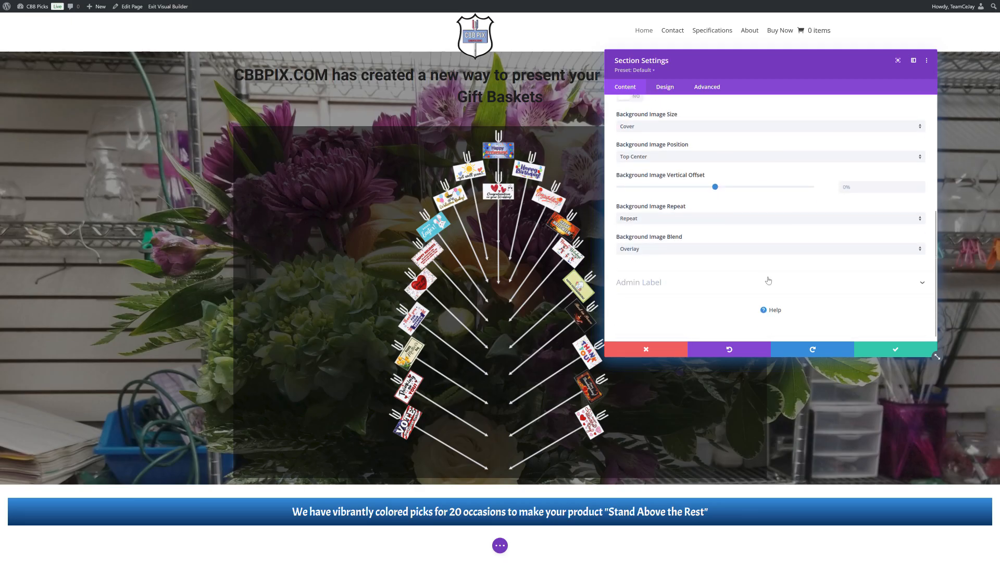
pyautogui.moveTo(716, 187); pyautogui.dragTo(748, 187)
pyautogui.doubleClick(848, 188)
pyautogui.press('BackSpace')
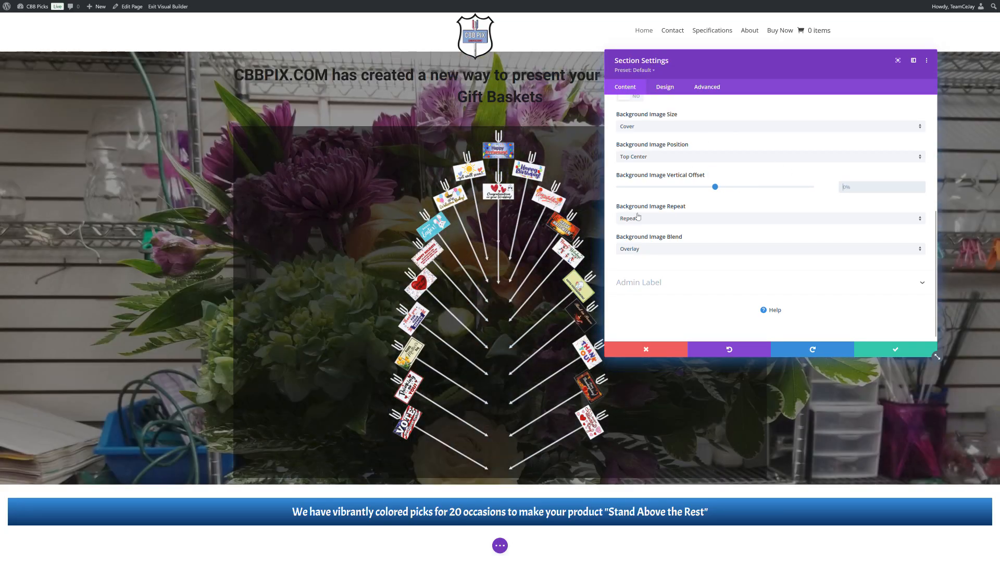
# Set the section's background image repeat to No Repeat.
pyautogui.click(639, 217)
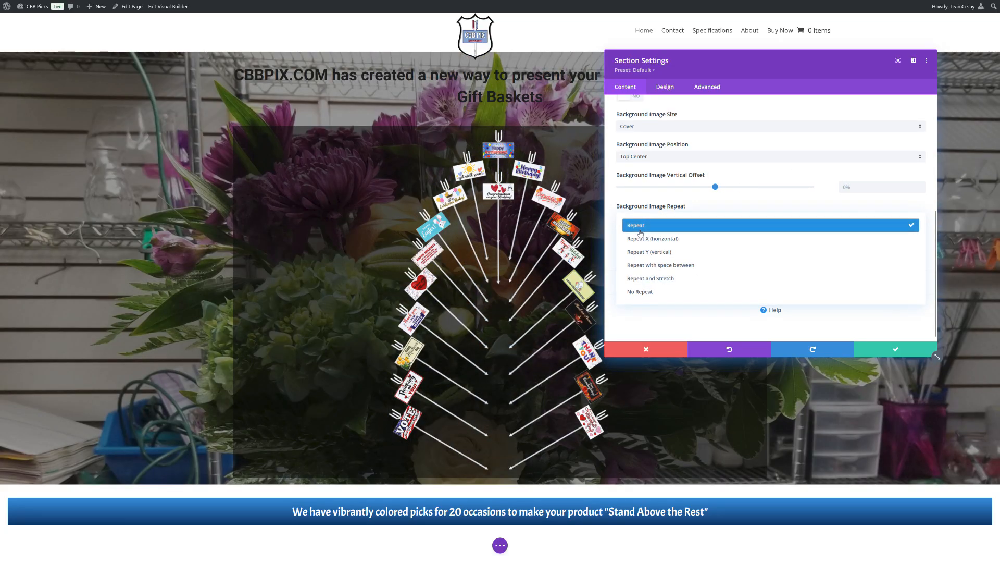
pyautogui.click(645, 293)
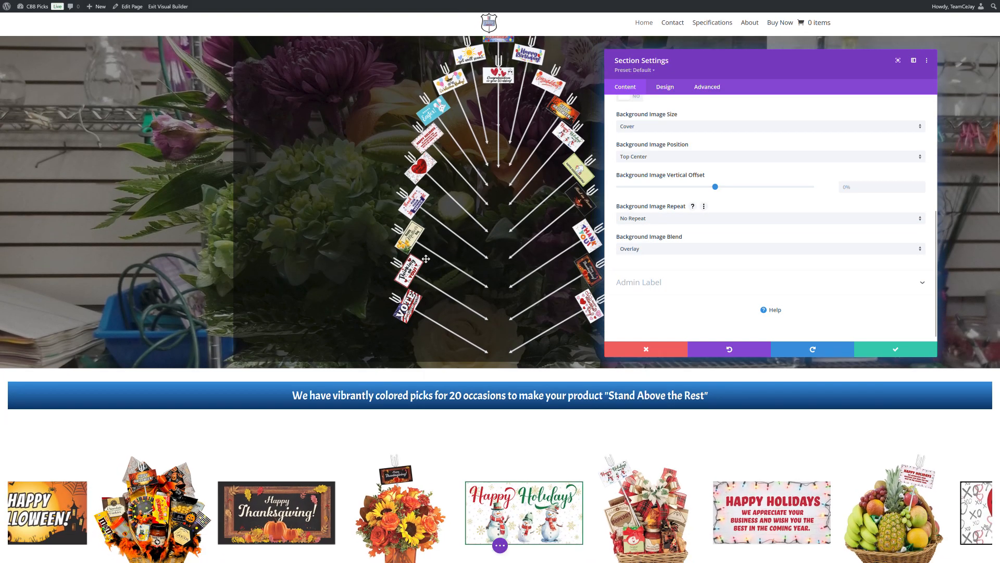
pyautogui.scroll(4, 771, 257)
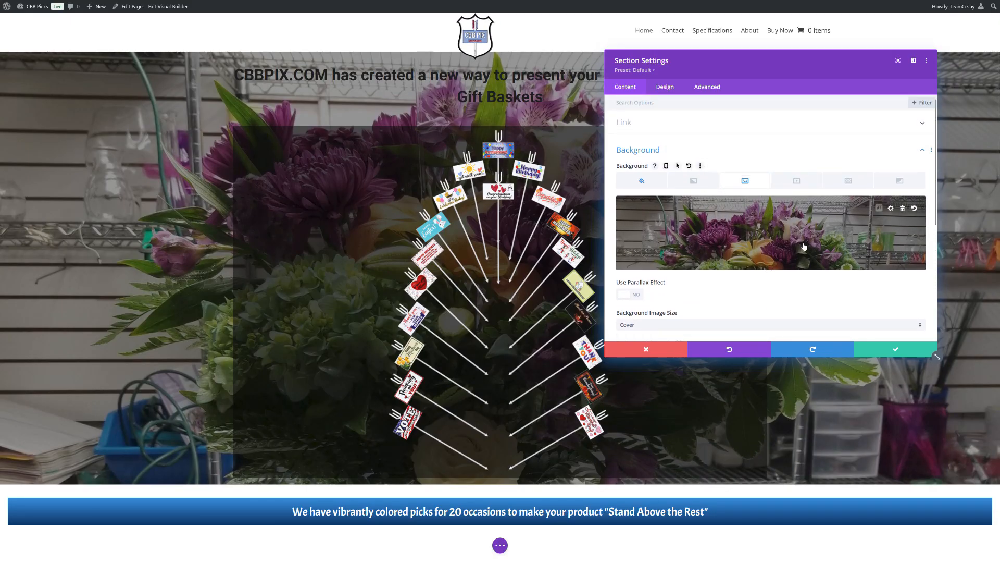
pyautogui.scroll(-2, 265, 254)
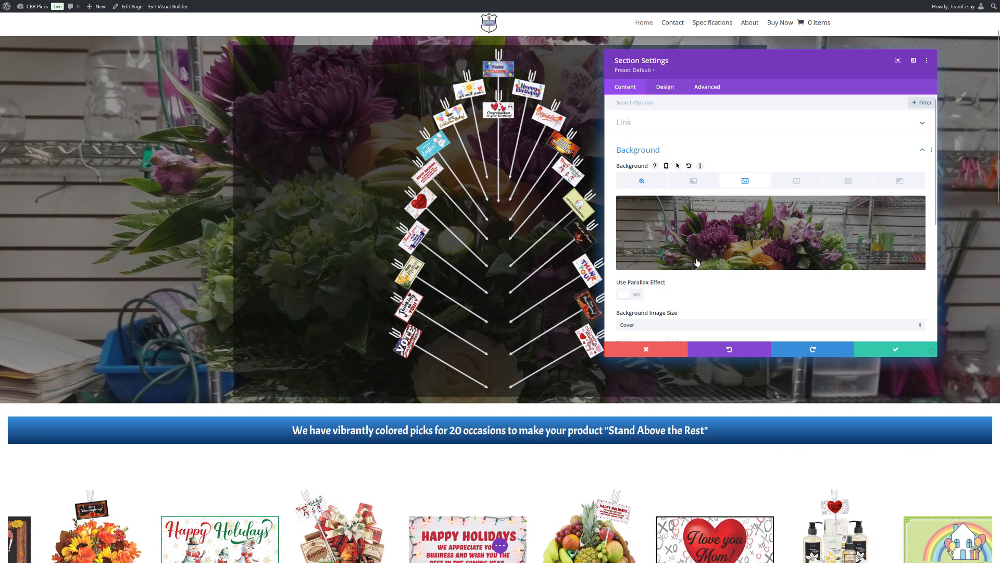
# Change the section's background color to grey rgba(137,137,137) at 0.52 opacity.
pyautogui.click(642, 180)
pyautogui.click(658, 283)
pyautogui.click(823, 218)
pyautogui.moveTo(916, 211); pyautogui.dragTo(914, 238)
pyautogui.click(777, 233)
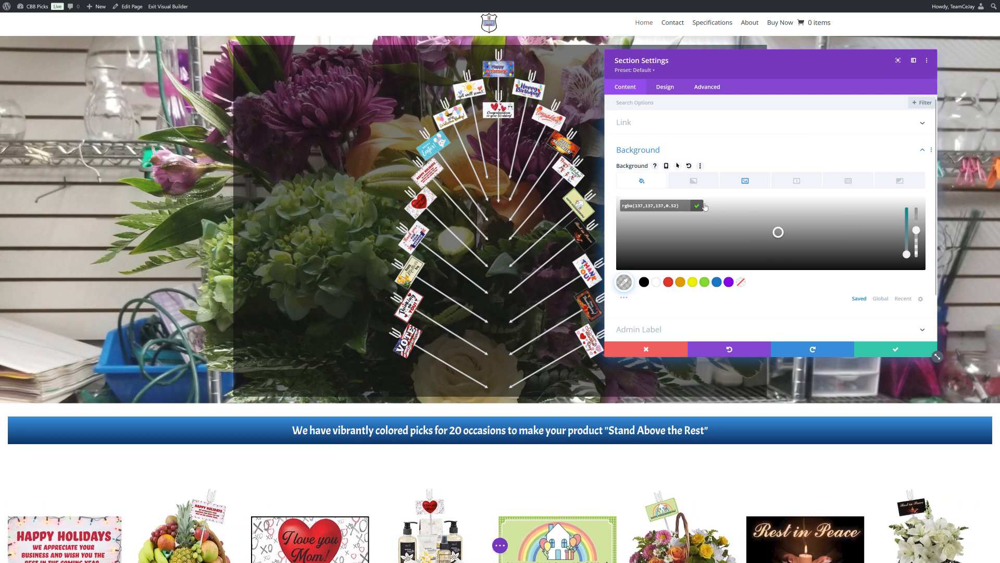
pyautogui.click(705, 206)
pyautogui.scroll(-1, 732, 290)
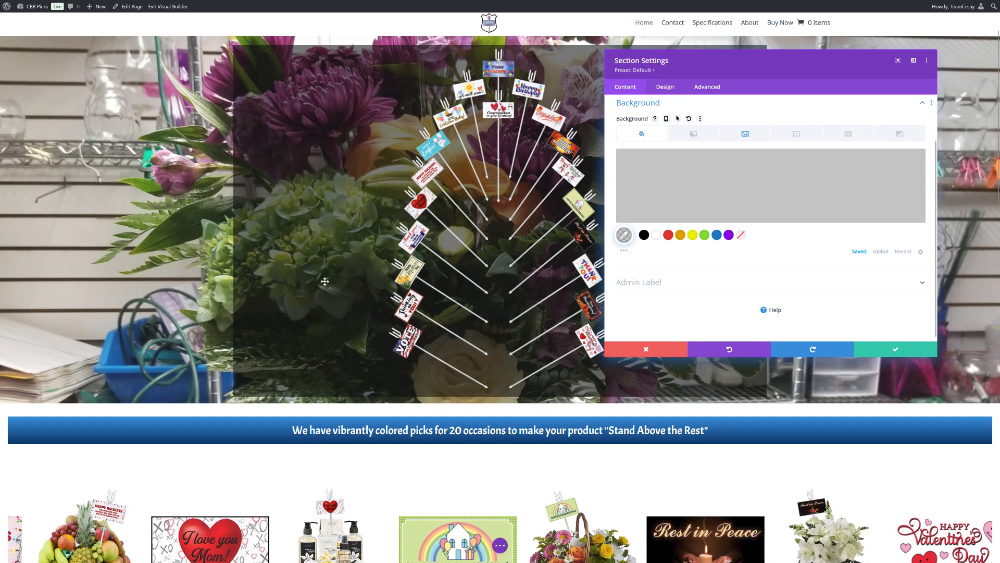
# Change the section's background color to white at 0.74 opacity for a light overlay on the bouquet image.
pyautogui.click(681, 217)
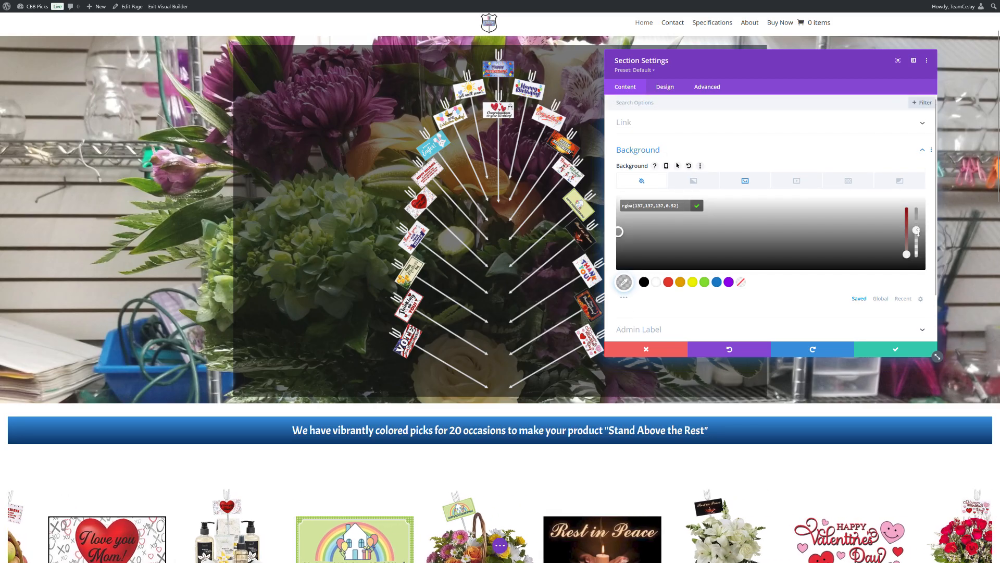
pyautogui.moveTo(917, 235); pyautogui.dragTo(916, 208)
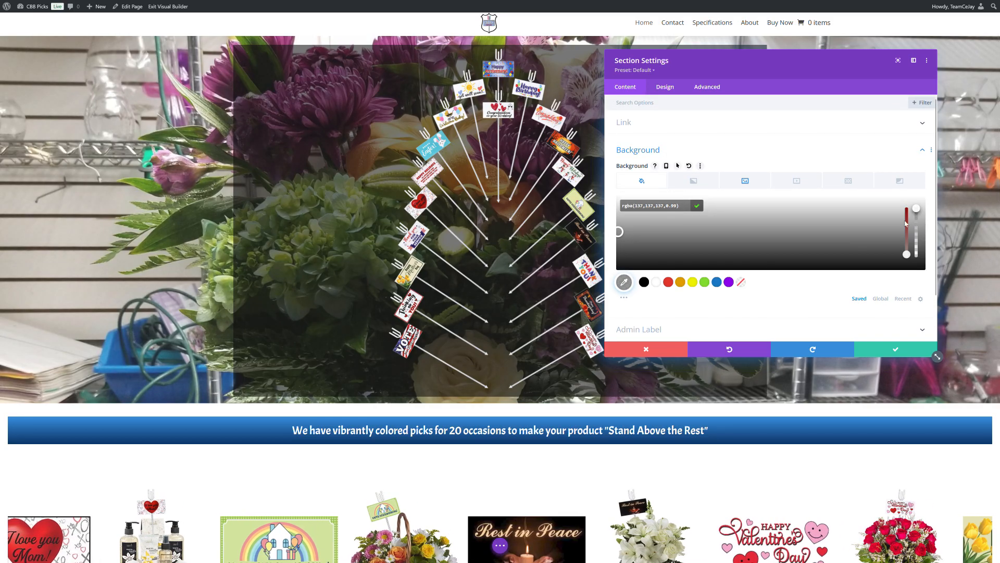
pyautogui.click(657, 283)
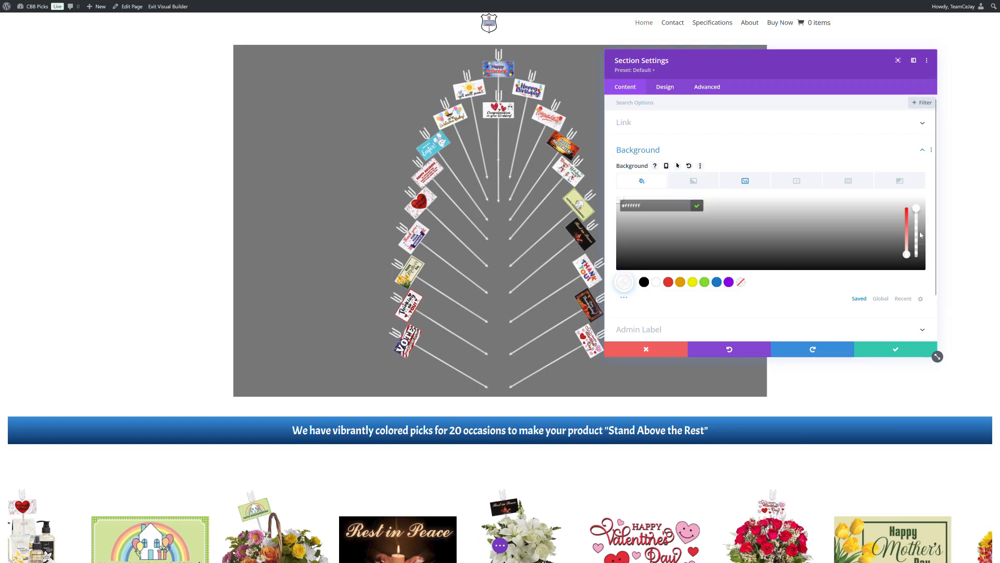
pyautogui.moveTo(917, 212); pyautogui.dragTo(916, 227)
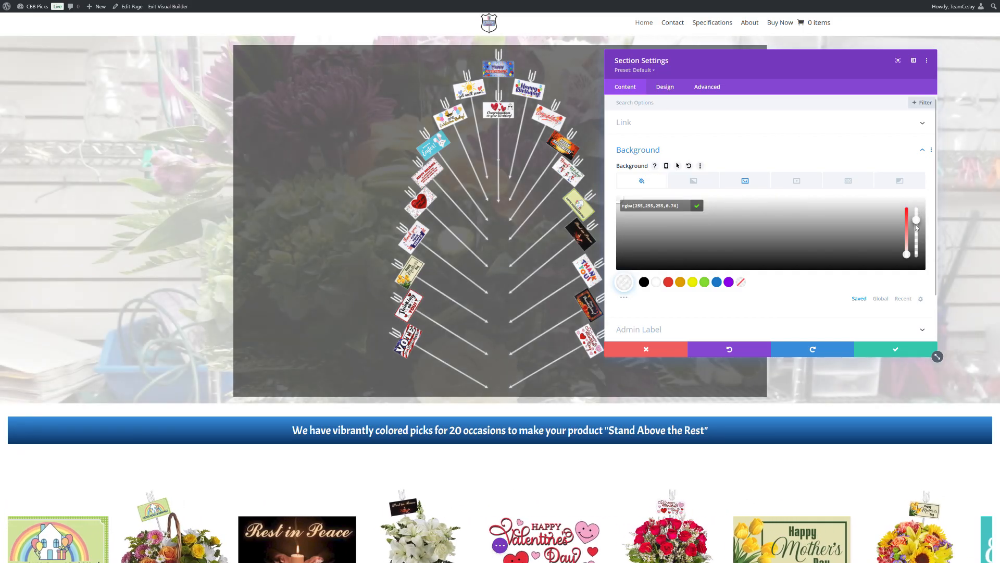
pyautogui.click(853, 151)
pyautogui.scroll(-2, 300, 305)
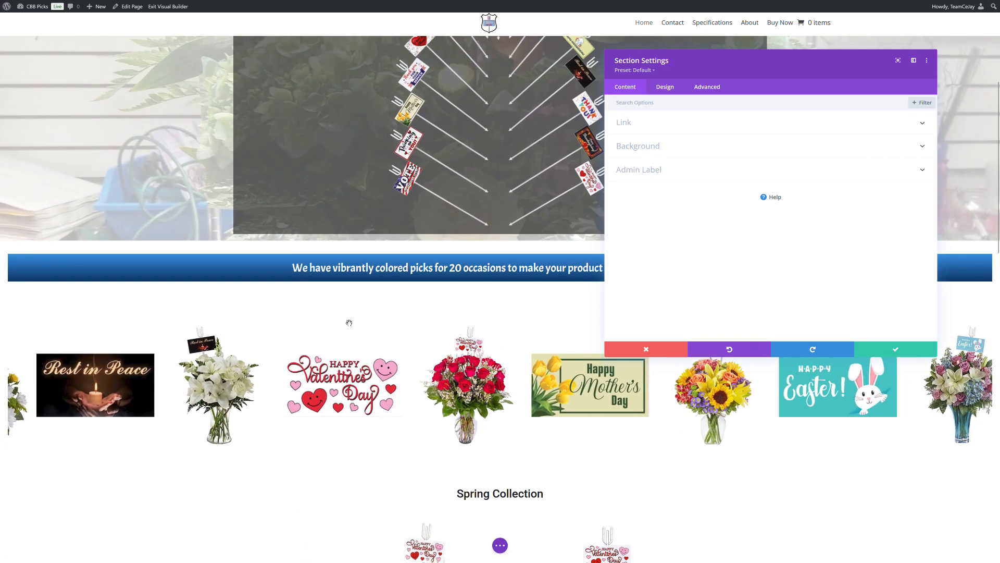
pyautogui.scroll(5, 475, 197)
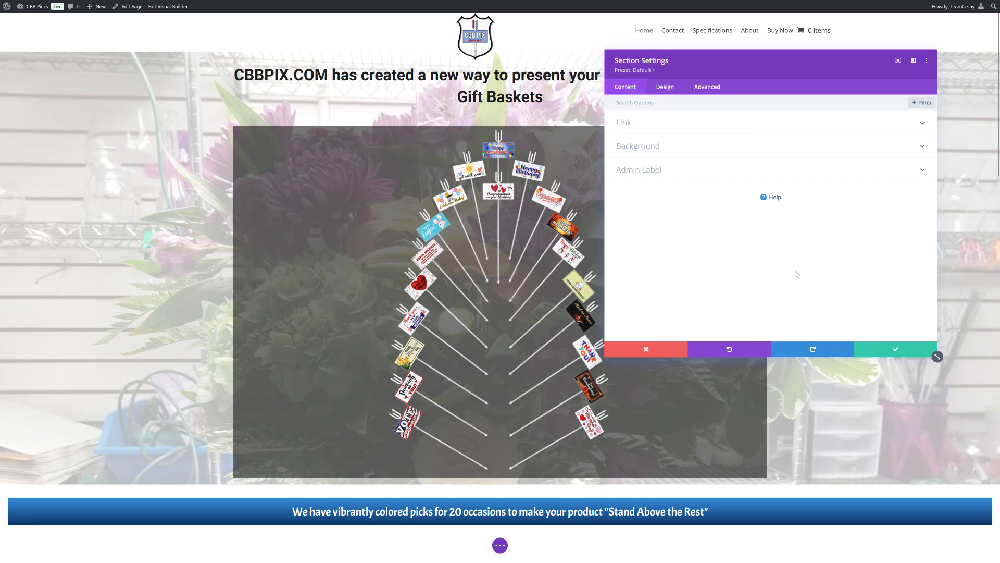
# Turn on the parallax effect for the section's background image.
pyautogui.click(649, 146)
pyautogui.click(760, 145)
pyautogui.scroll(-3, 759, 145)
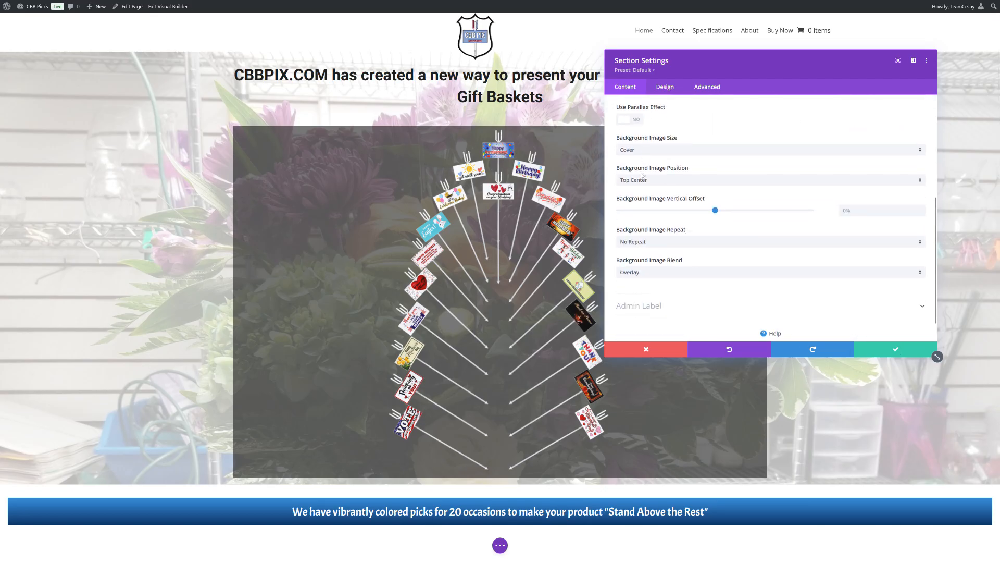
pyautogui.click(644, 179)
pyautogui.click(638, 122)
pyautogui.click(630, 120)
# Preview the parallax effect on the page, turn it off and save the section settings.
pyautogui.scroll(-5, 209, 213)
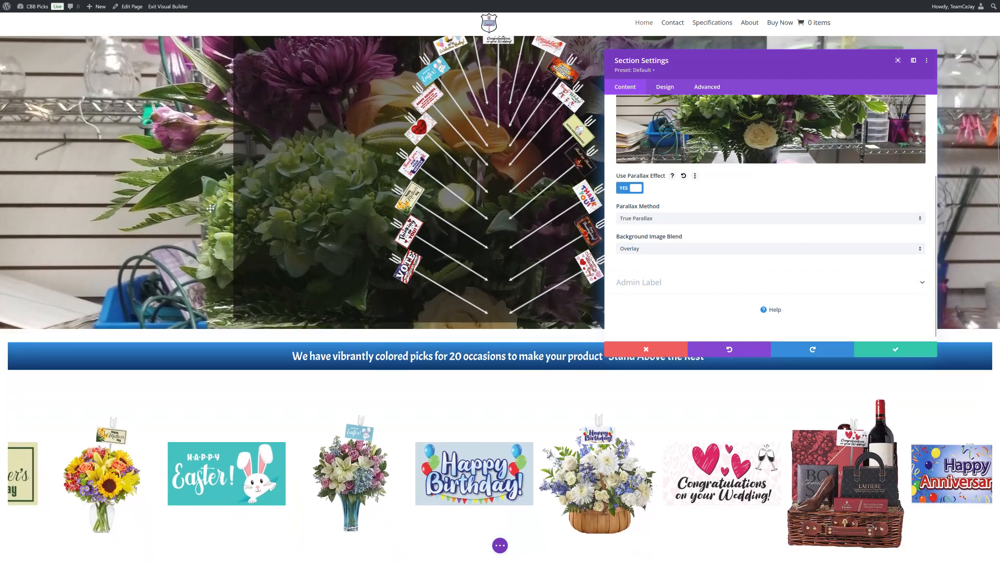
pyautogui.scroll(5, 209, 214)
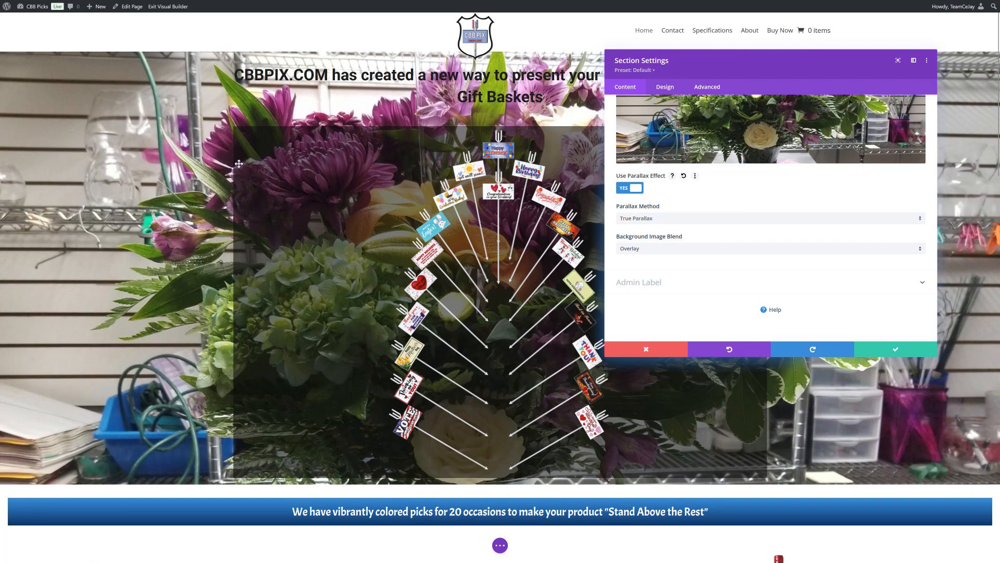
pyautogui.scroll(-1, 239, 172)
pyautogui.scroll(-6, 238, 163)
pyautogui.scroll(3, 318, 186)
pyautogui.scroll(4, 317, 186)
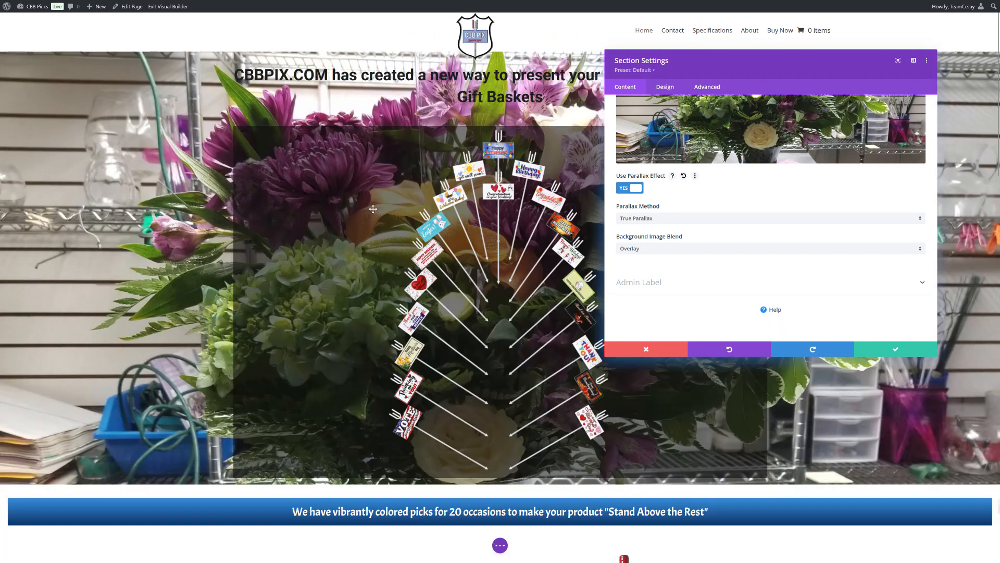
pyautogui.click(623, 189)
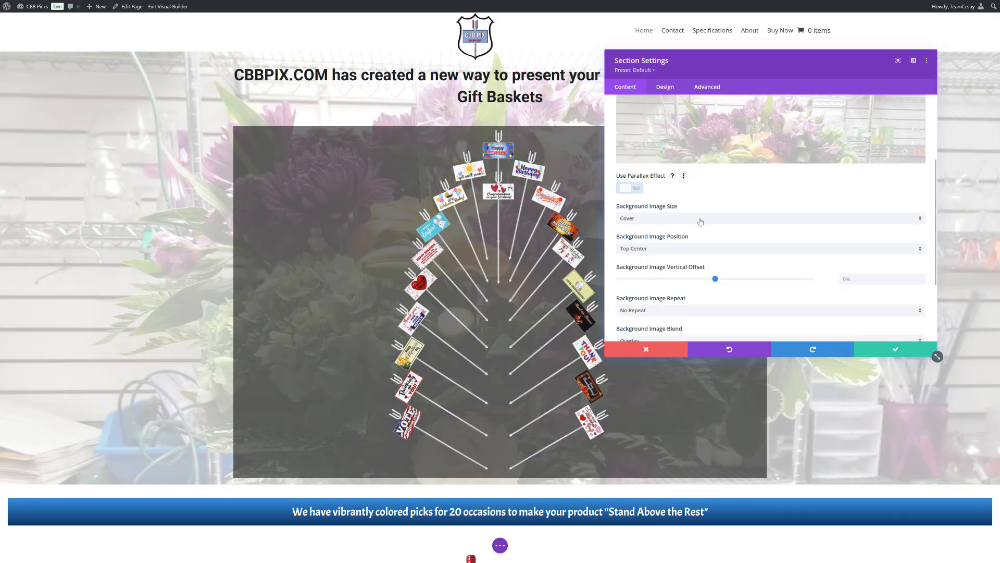
pyautogui.click(896, 349)
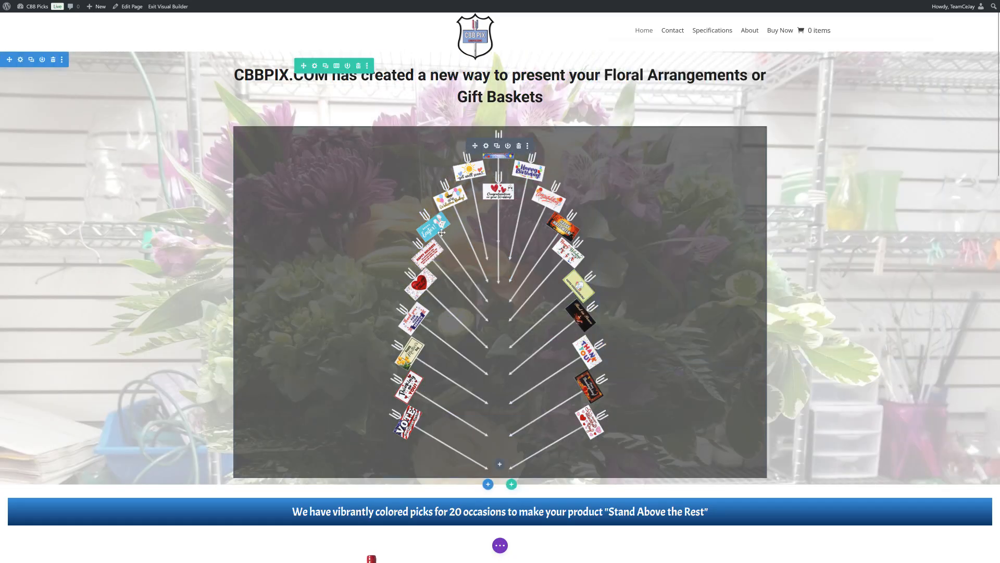
# Exit the visual builder and discard the unsaved page changes.
pyautogui.click(164, 9)
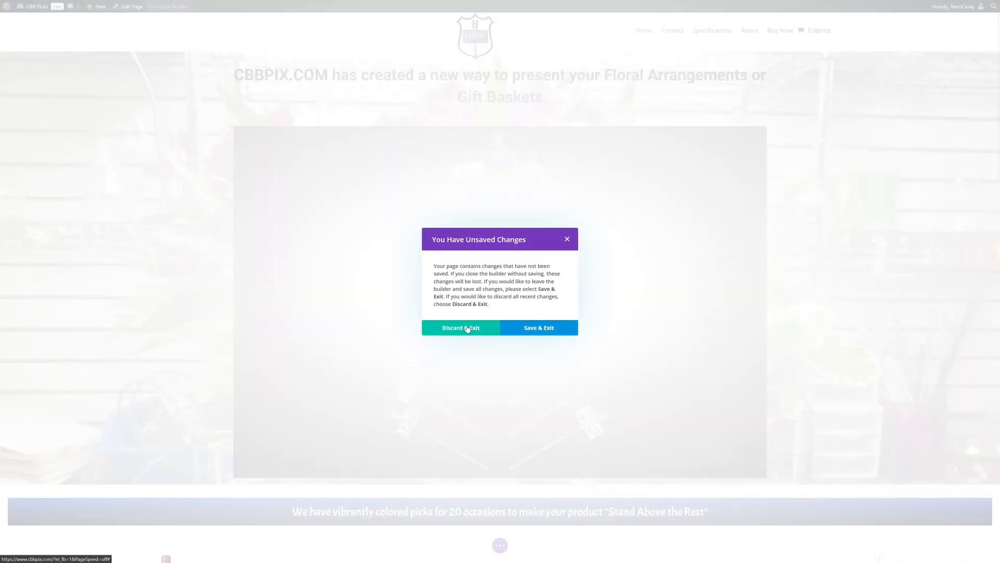
pyautogui.click(468, 330)
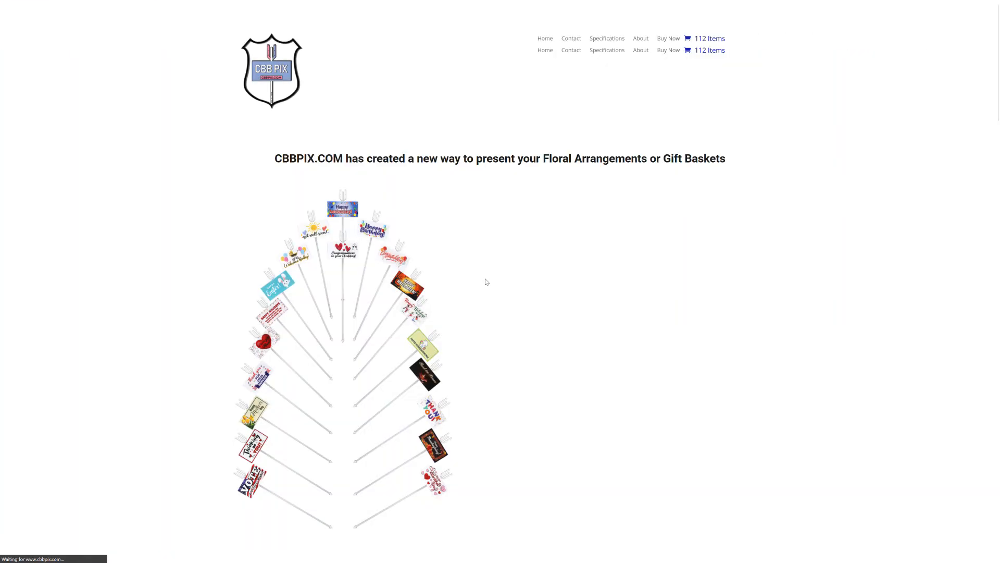